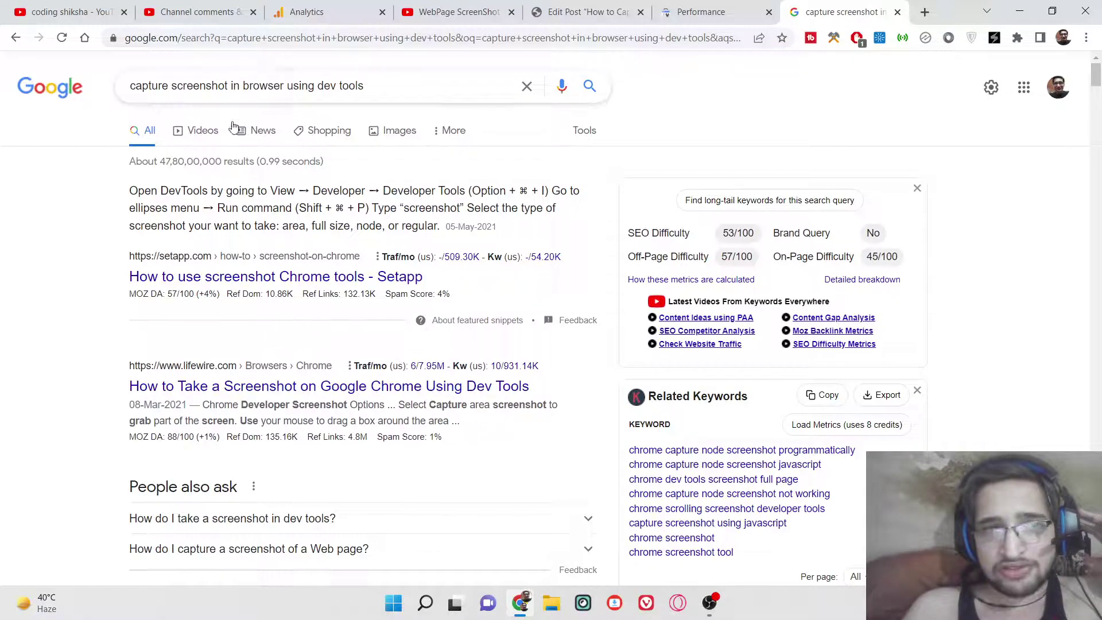
Step: Open the developer tools for the Google results page and run the "Capture full size screenshot" command, filtering by "screenshot"
right_click(410, 162)
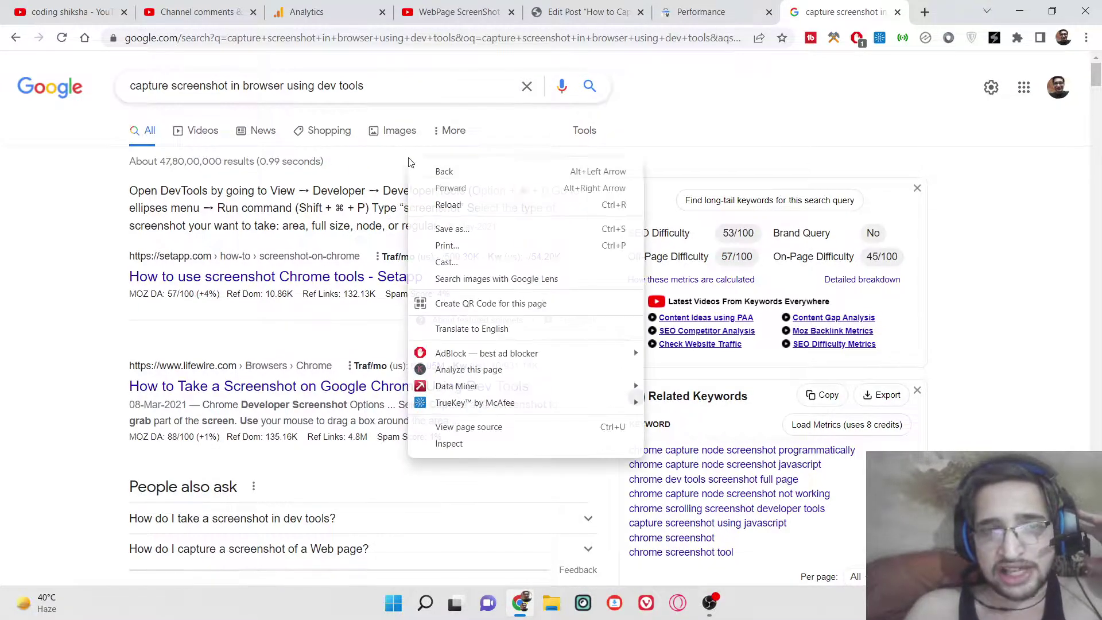
click(491, 444)
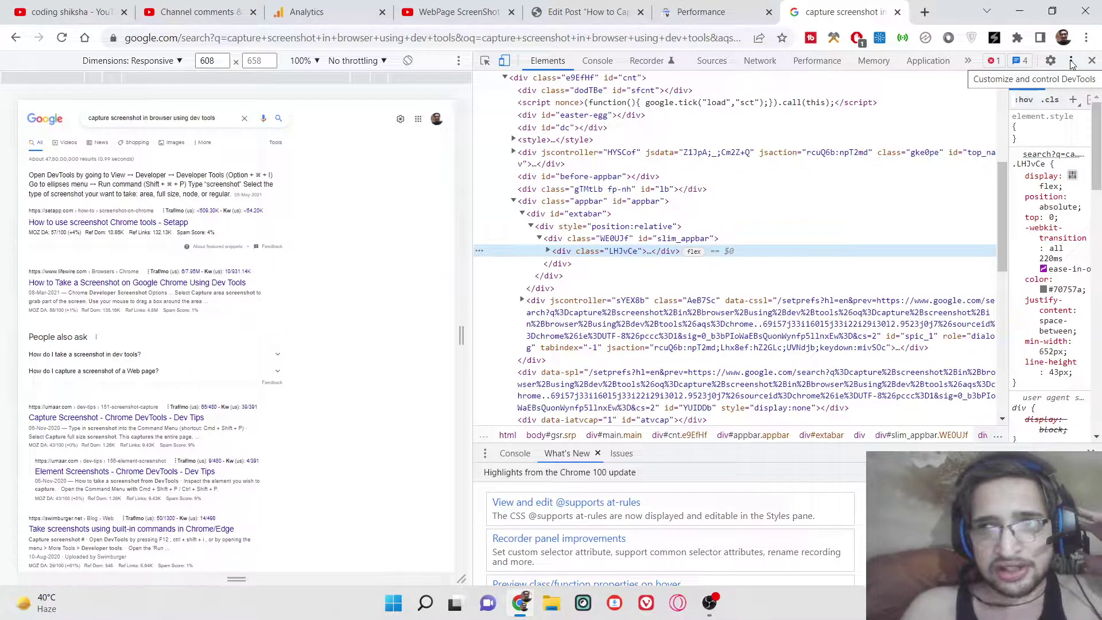
click(1071, 61)
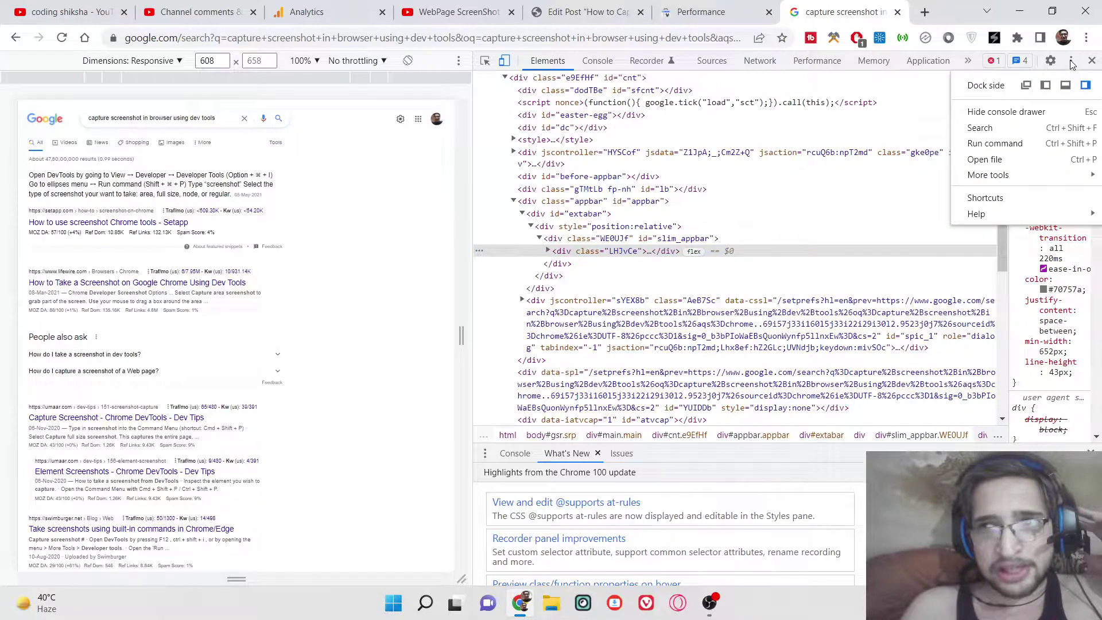
click(1026, 149)
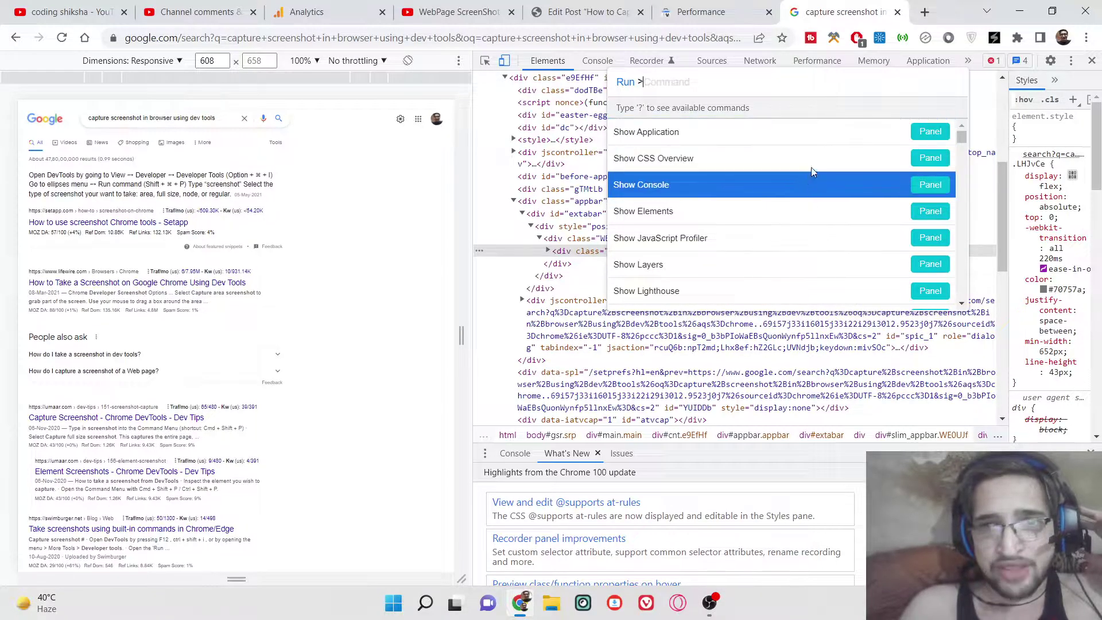
drag(962, 143, 956, 120)
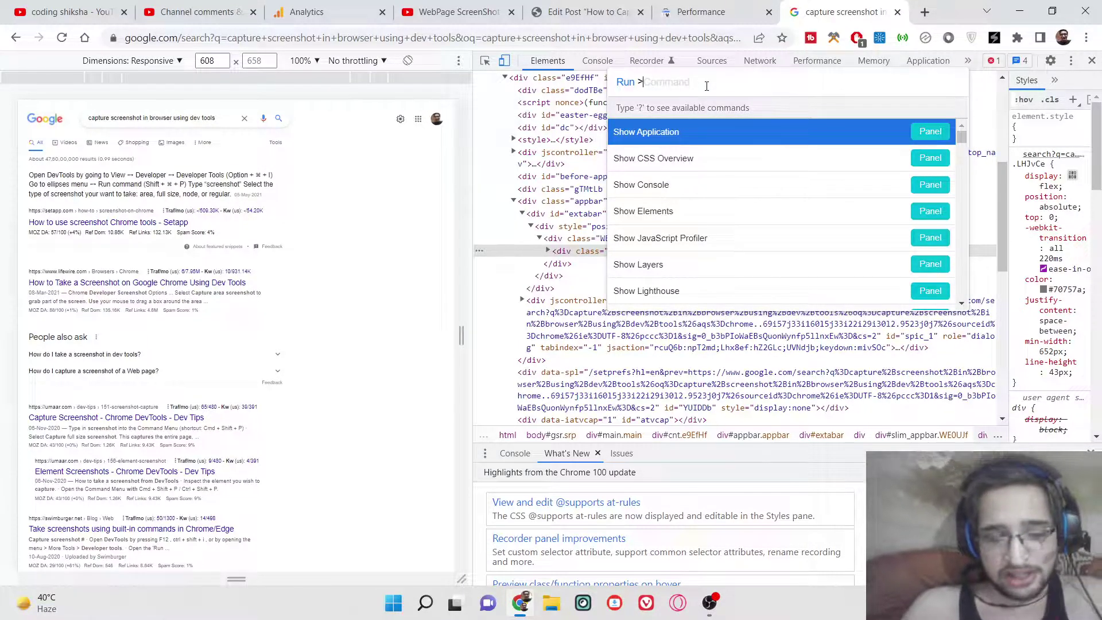
text(screenshot)
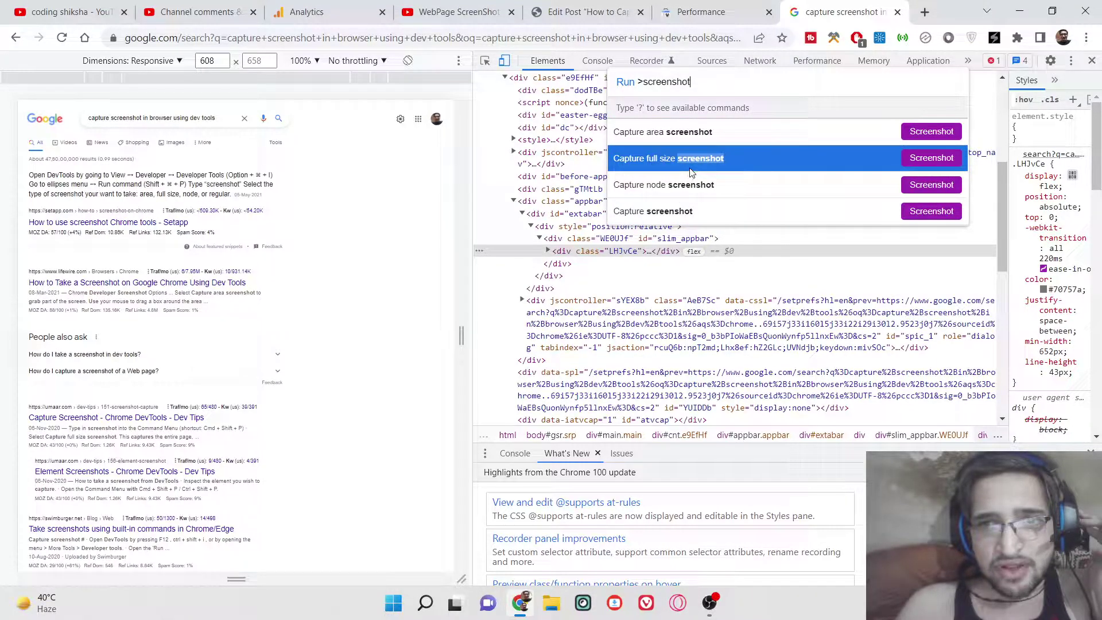
click(651, 164)
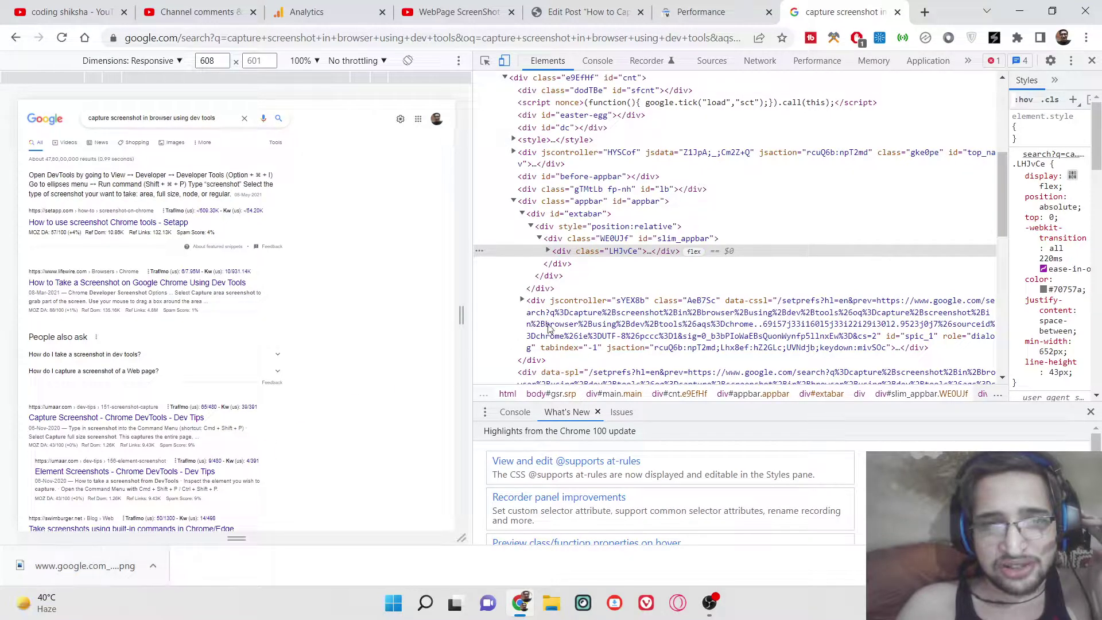
click(91, 555)
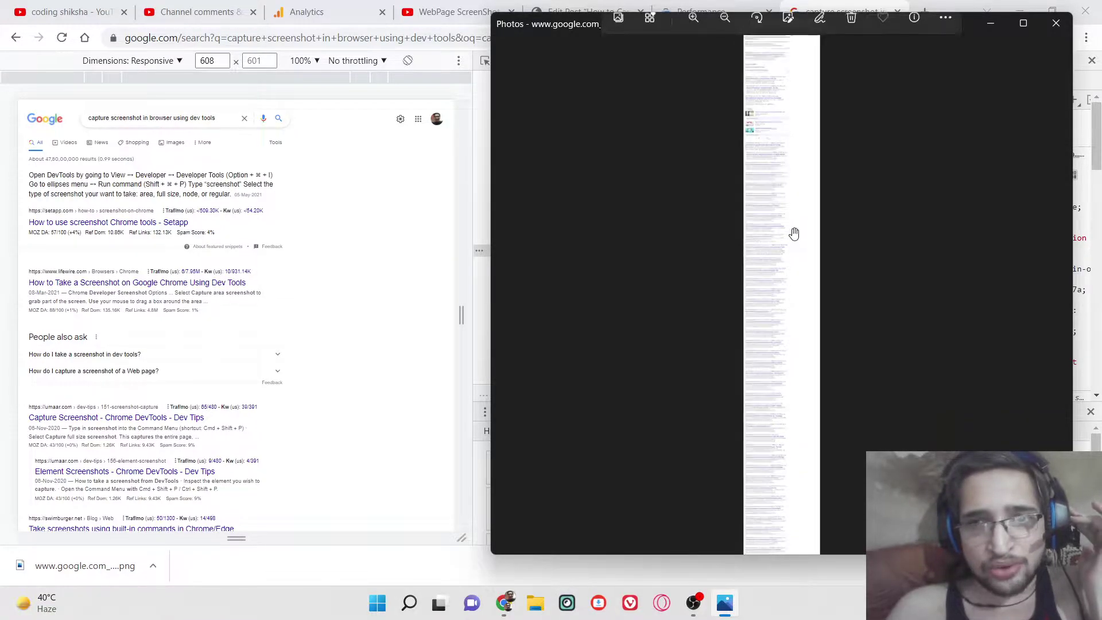
scroll(794, 232, up, 5)
scroll(794, 226, up, 3)
scroll(768, 275, down, 8)
scroll(863, 396, down, 20)
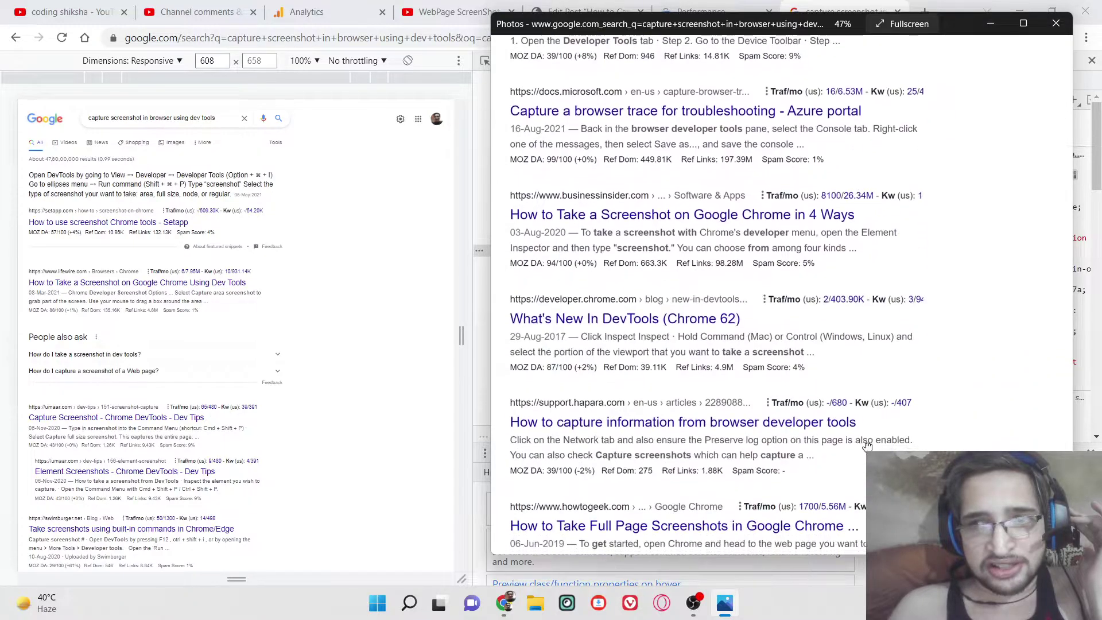
scroll(827, 251, down, 20)
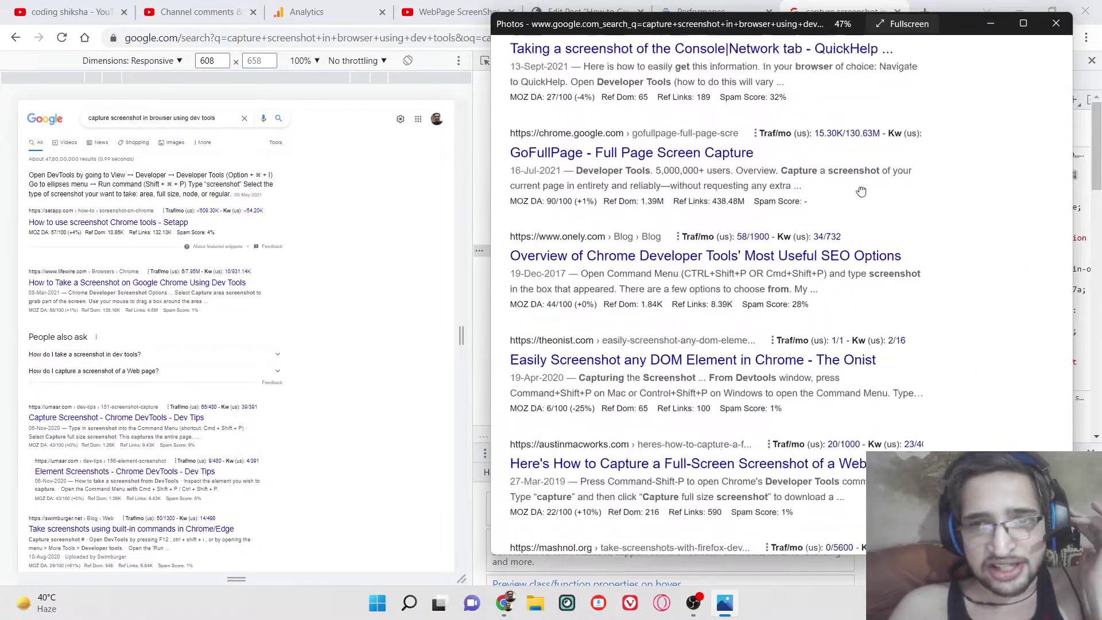
scroll(855, 217, down, 10)
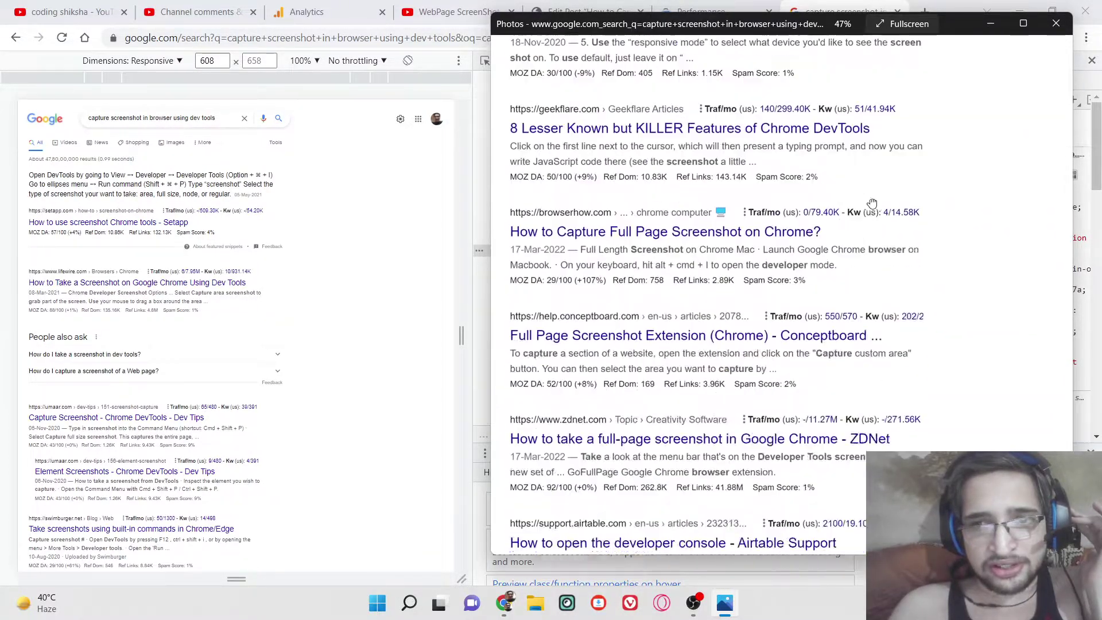
scroll(854, 250, down, 2)
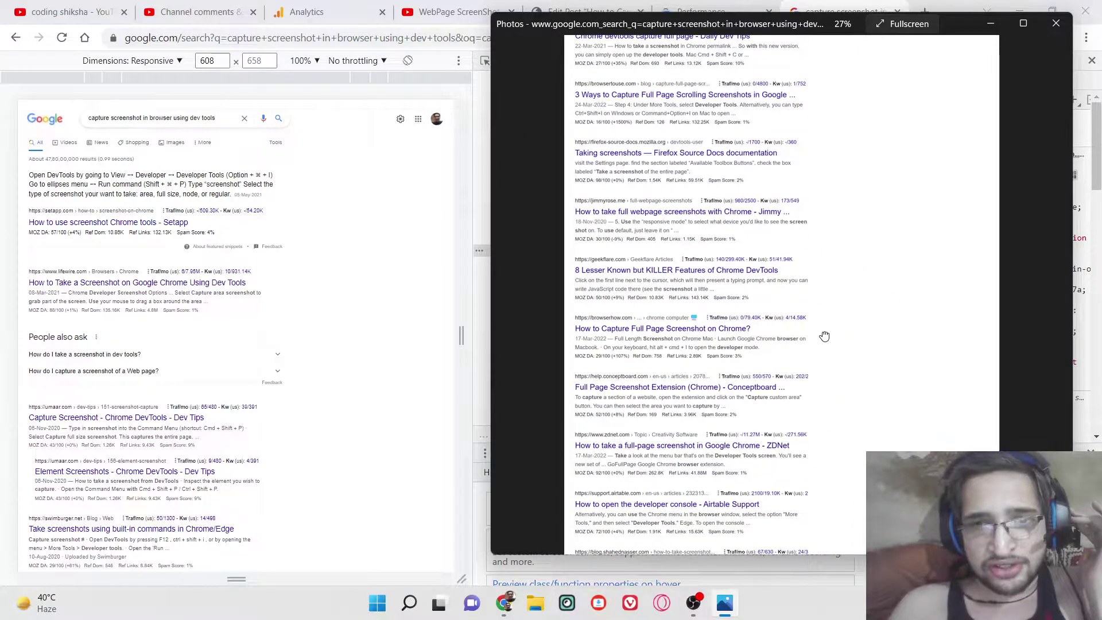
scroll(825, 393, down, 2)
scroll(822, 394, up, 5)
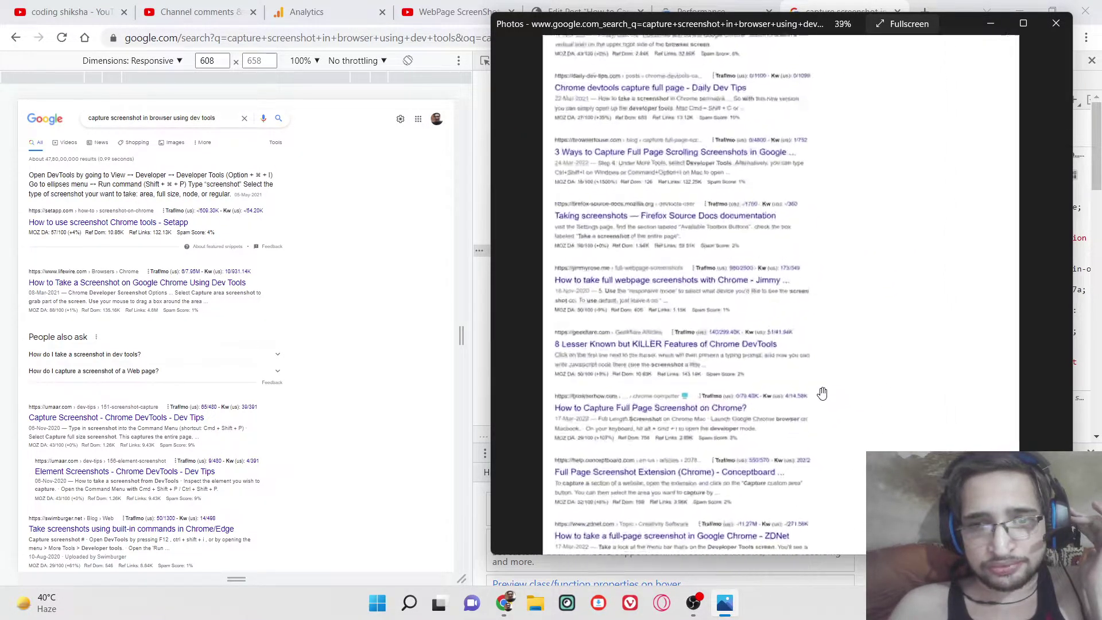
scroll(932, 160, down, 3)
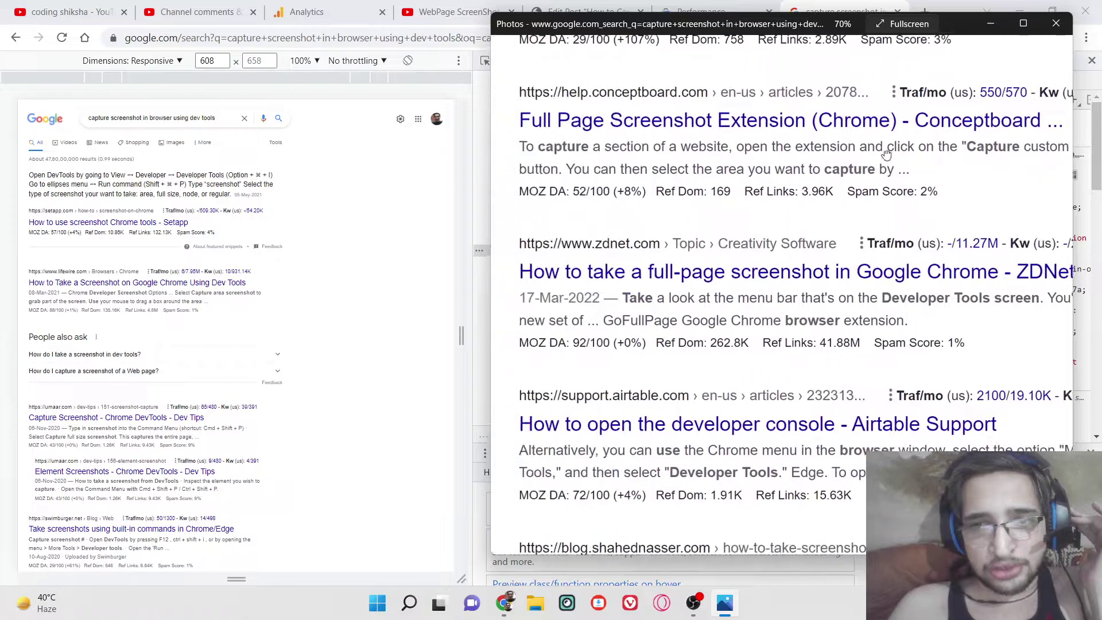
scroll(857, 226, up, 10)
scroll(803, 503, up, 2)
scroll(803, 503, up, 10)
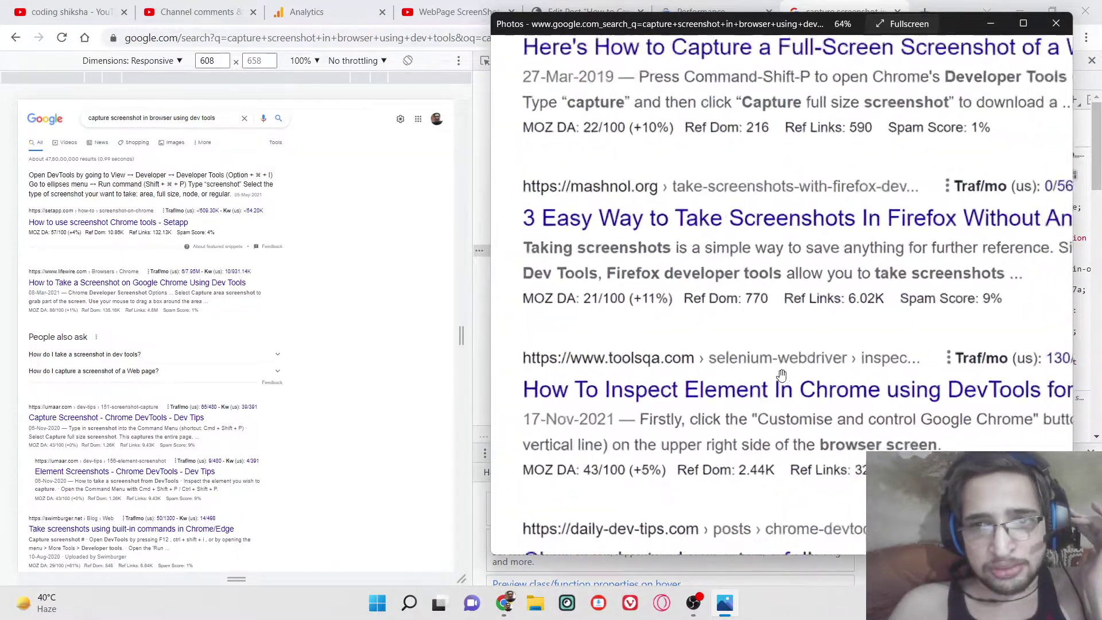
scroll(702, 159, down, 3)
scroll(701, 159, up, 15)
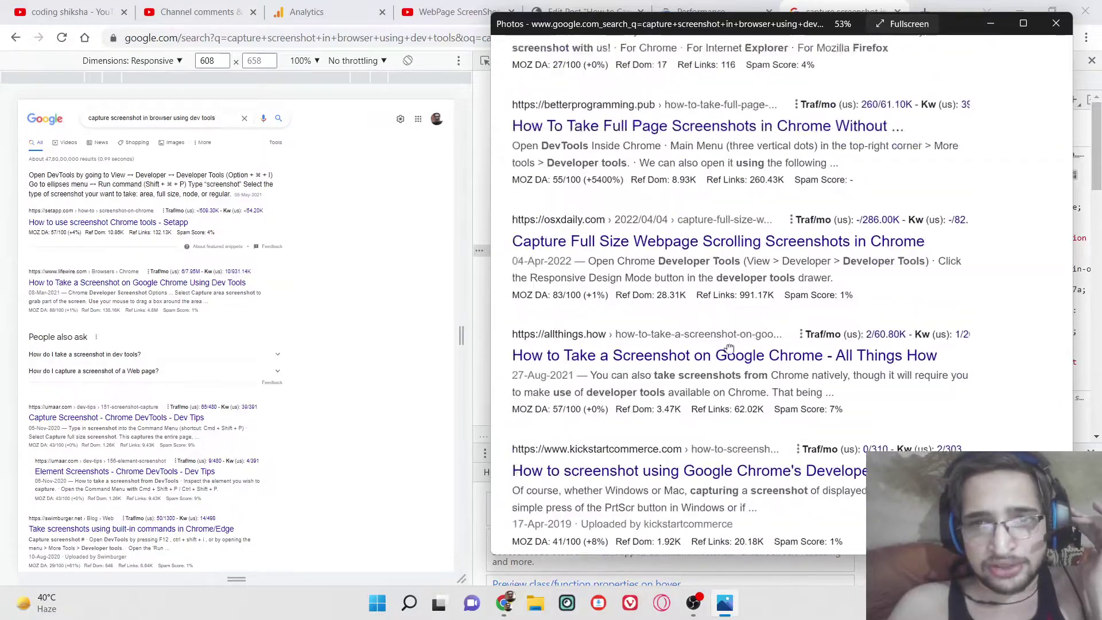
scroll(775, 315, up, 15)
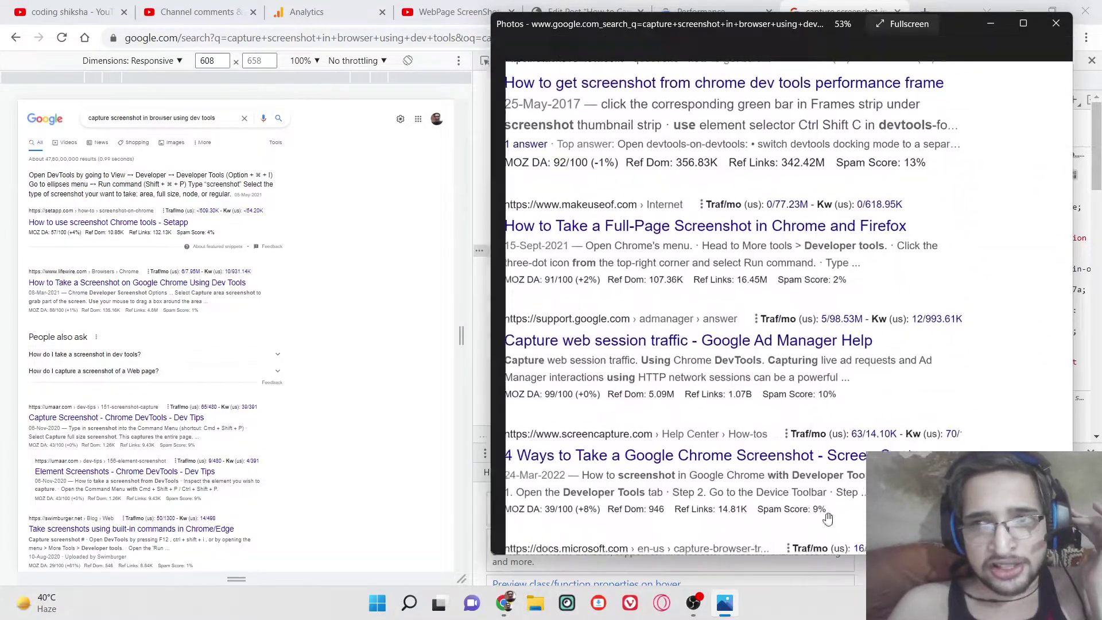
scroll(701, 148, up, 15)
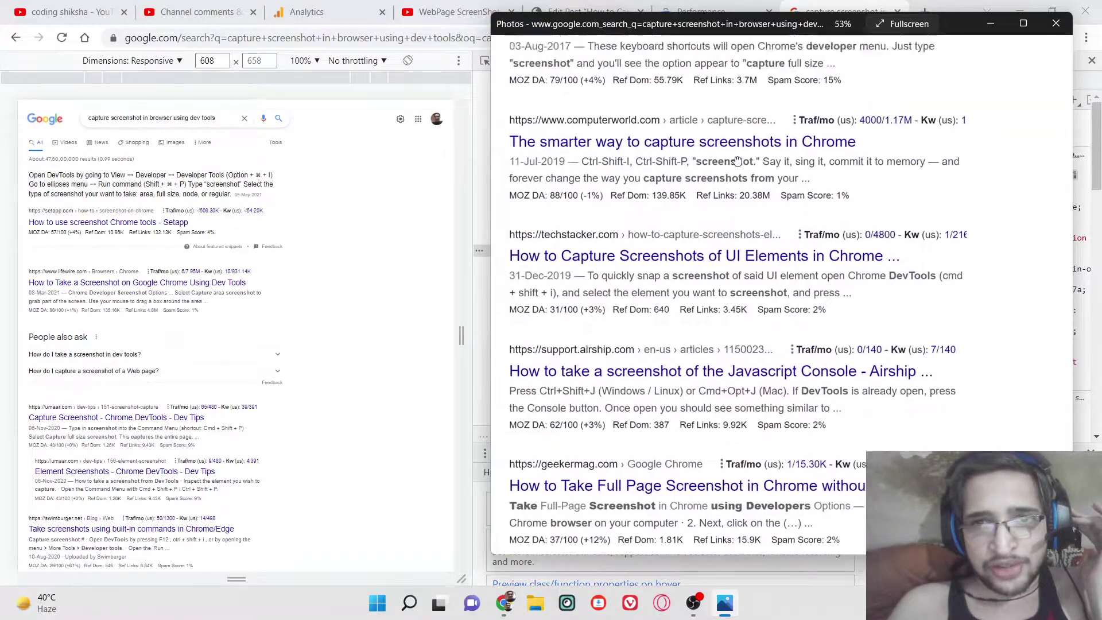
scroll(786, 361, down, 3)
scroll(773, 205, down, 1)
scroll(775, 229, up, 15)
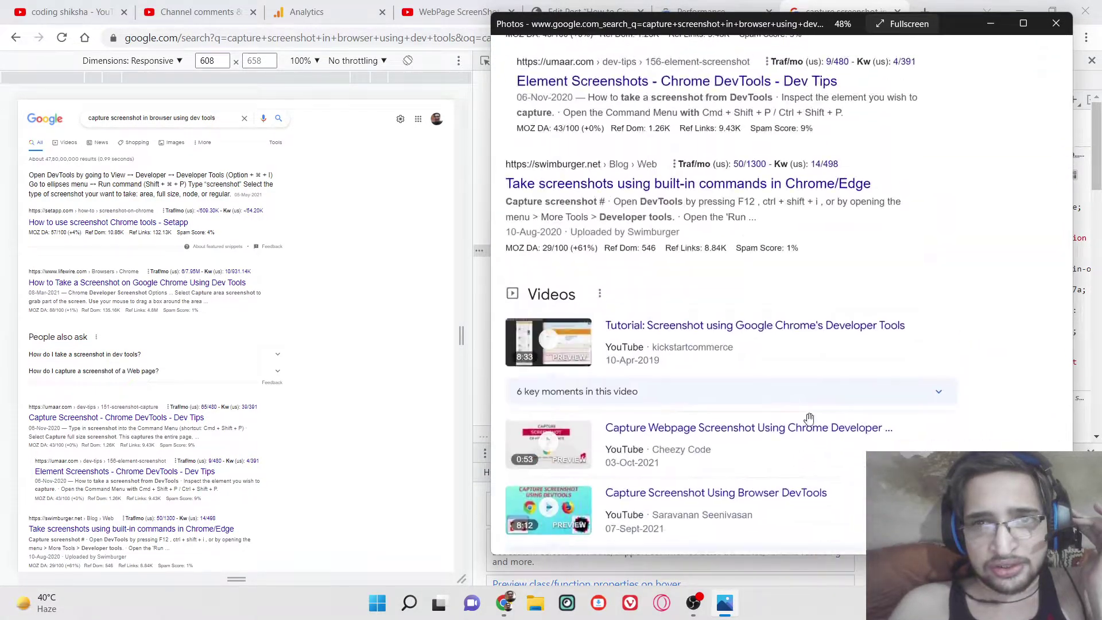
scroll(779, 251, up, 5)
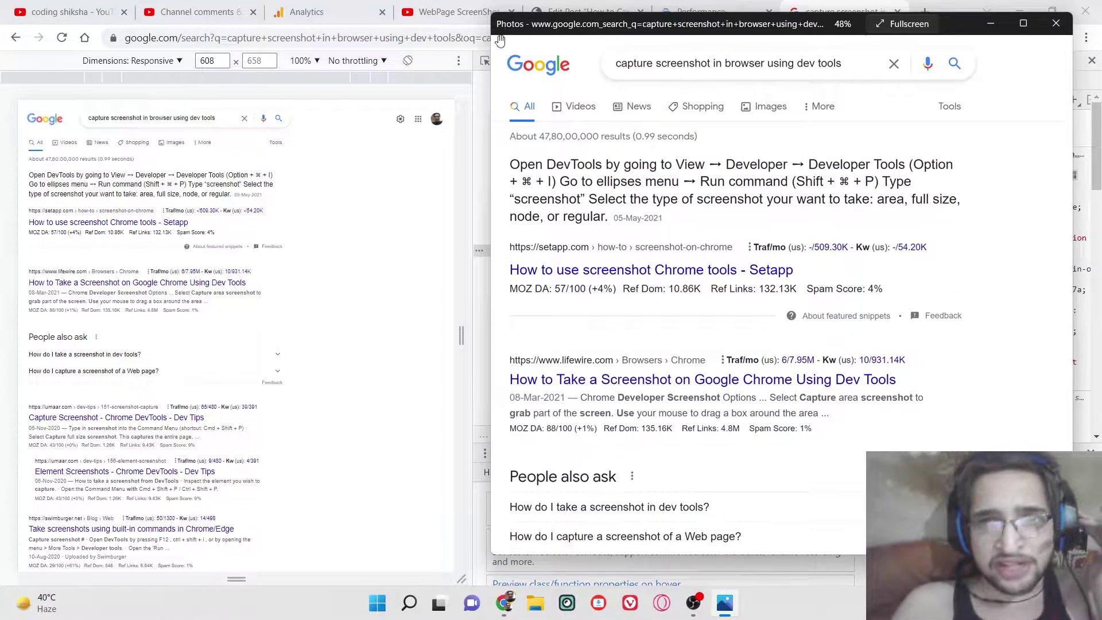
click(465, 64)
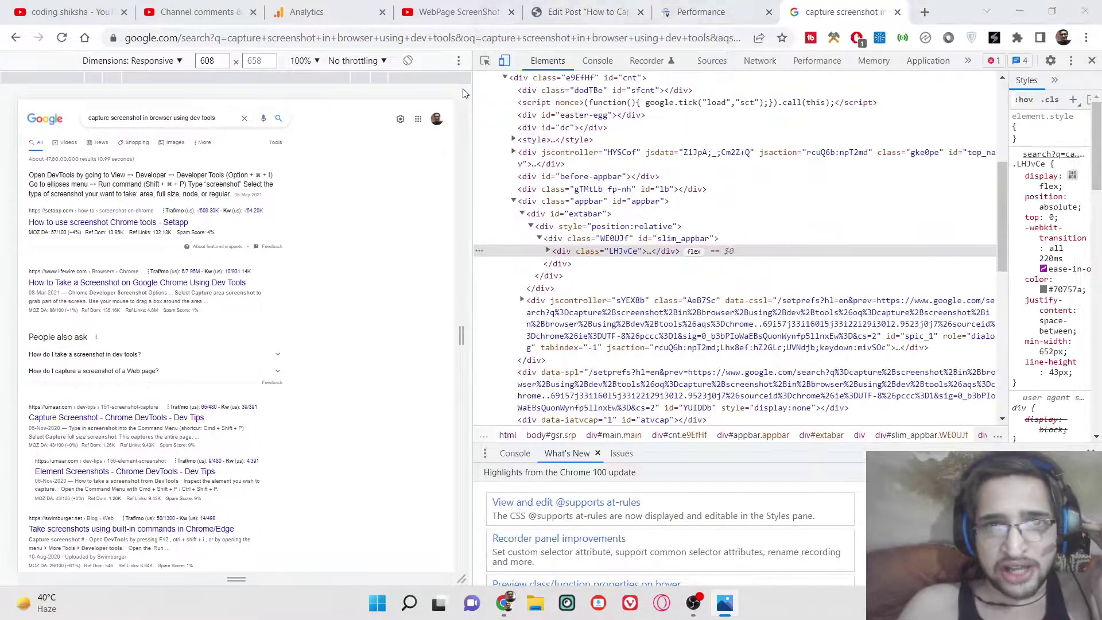
Step: Open the newest "EZOIC Ads Live Google Analytics Traffic" video from the "coding shiksha" YouTube results and pause it at about 9:36
click(57, 12)
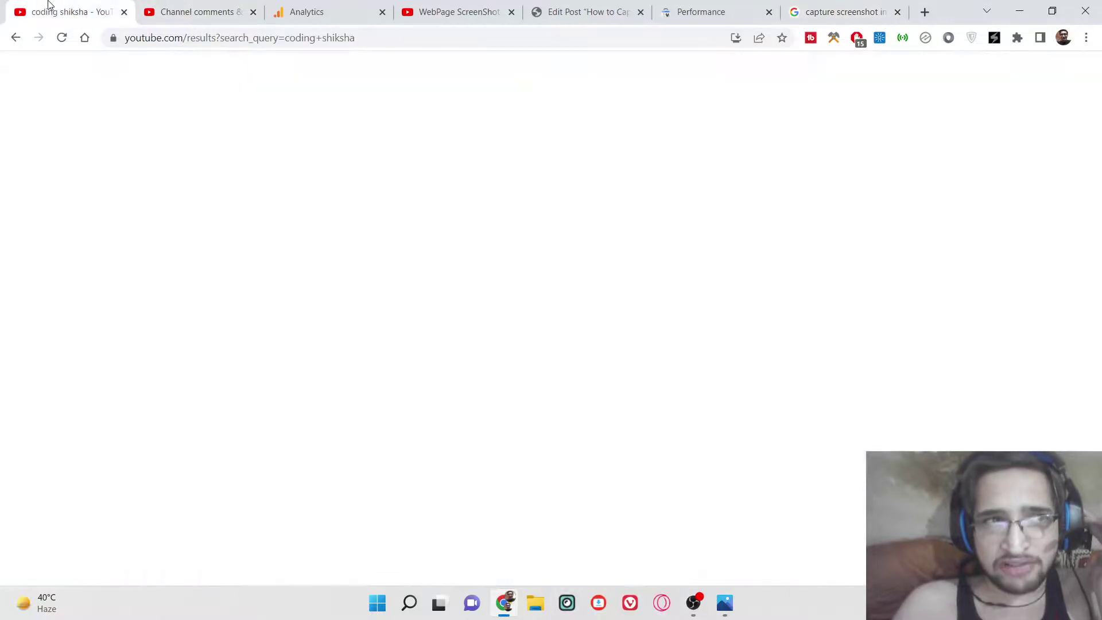
scroll(336, 186, up, 8)
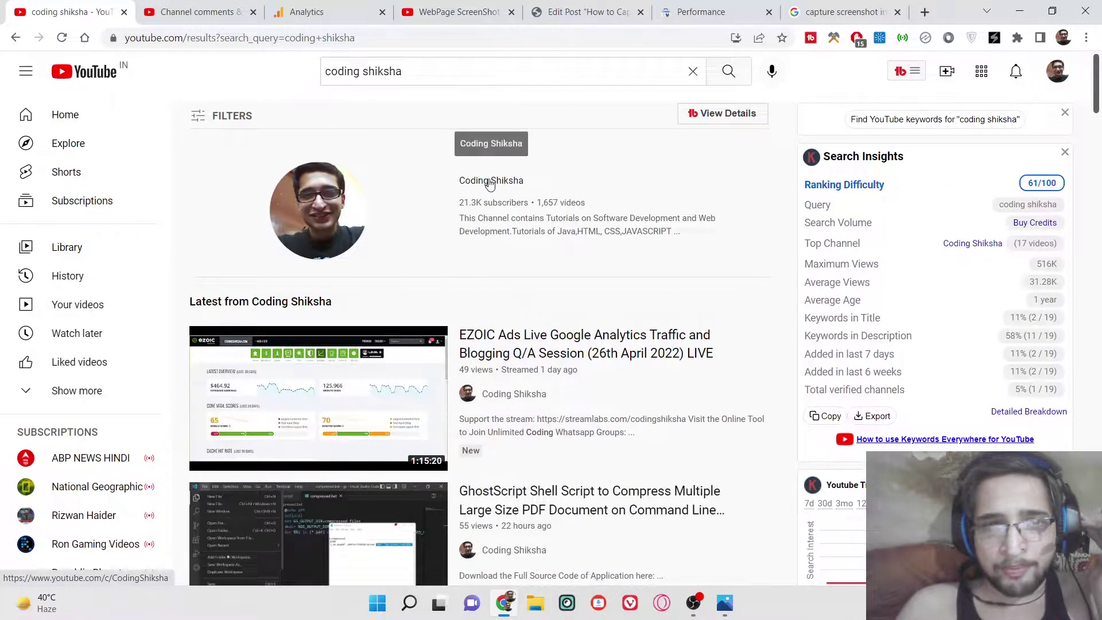
click(576, 361)
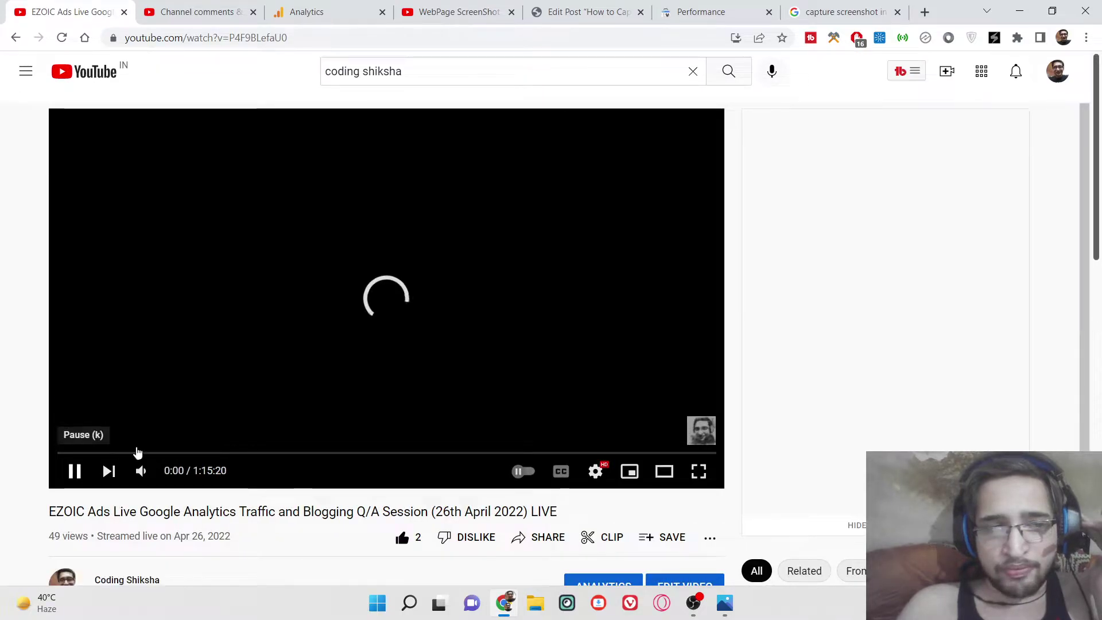
click(143, 453)
click(75, 471)
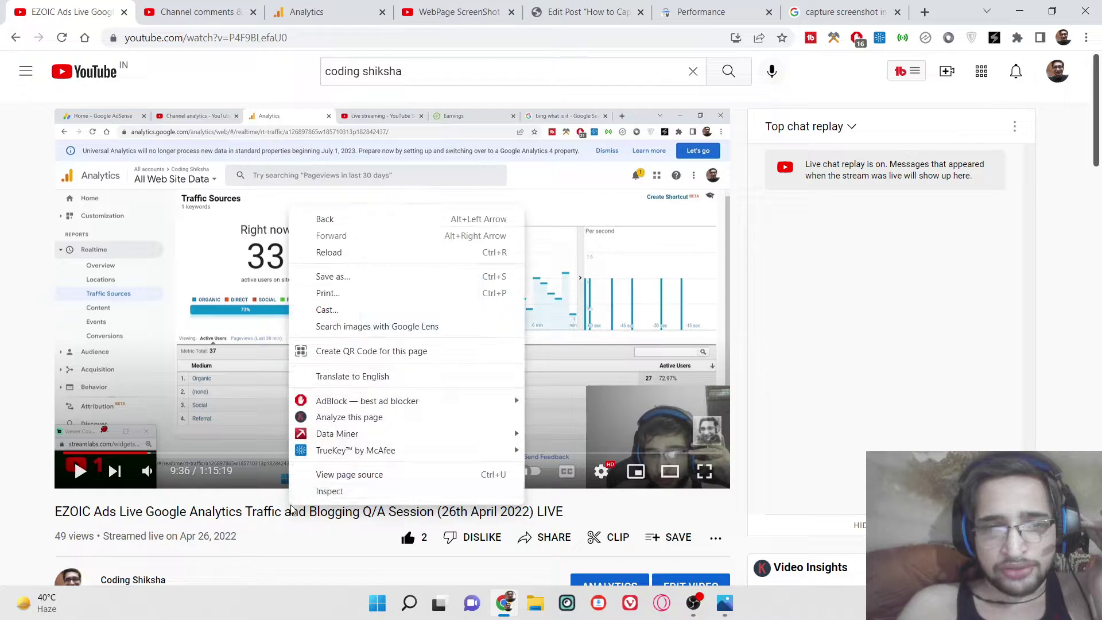
Step: Open the developer tools for the YouTube video page and run the "Capture full size screenshot" command, filtering by "scree"
right_click(290, 505)
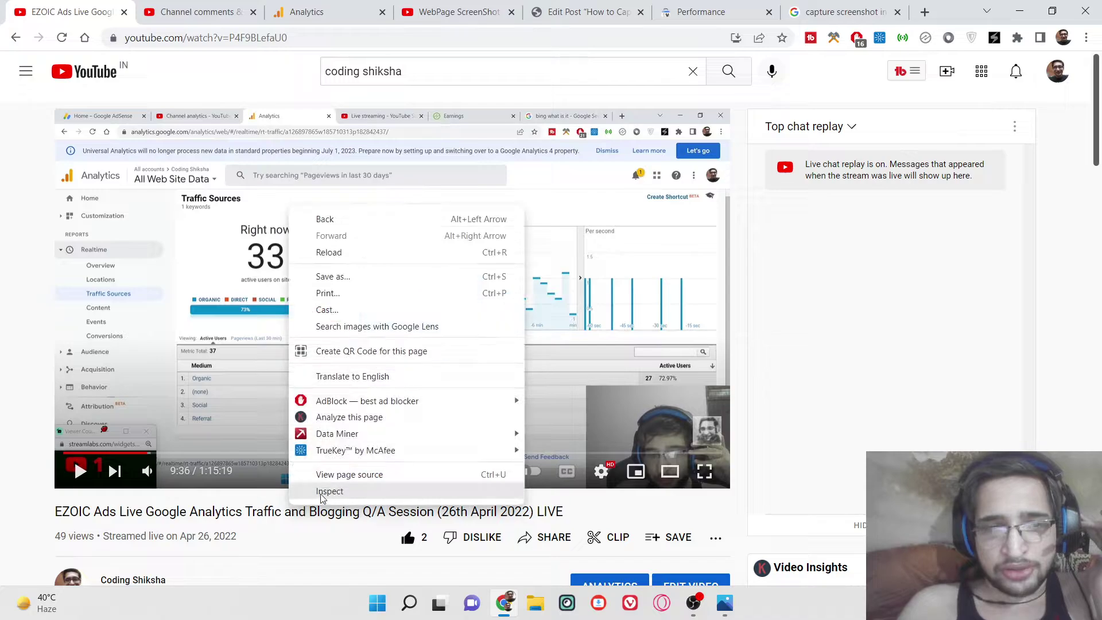
key(Escape)
key(ctrl+shift+i)
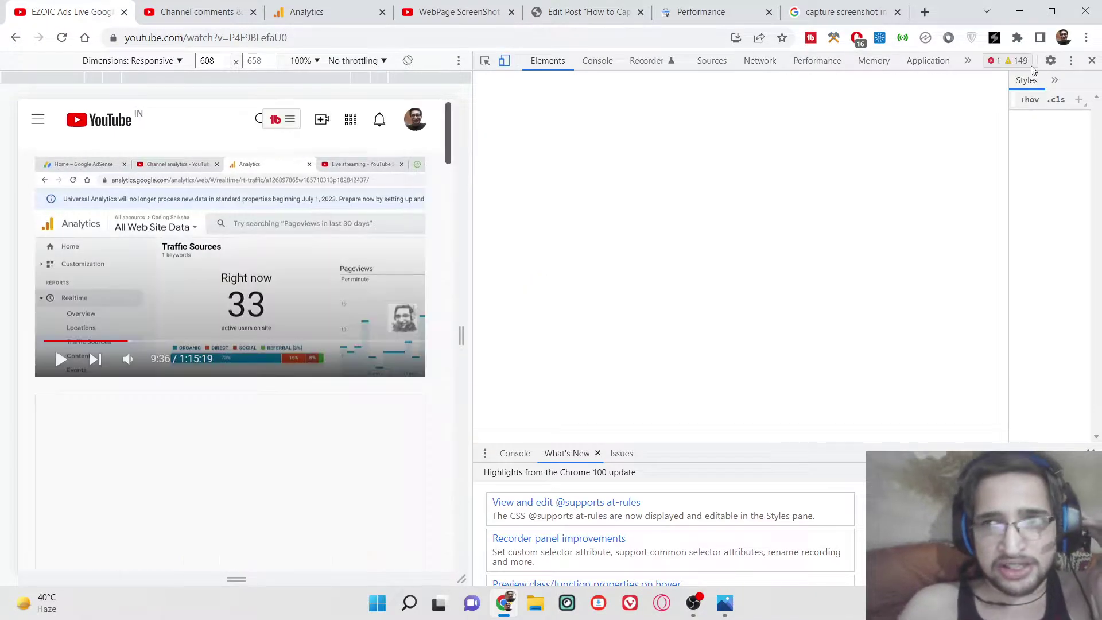
click(1071, 61)
click(987, 141)
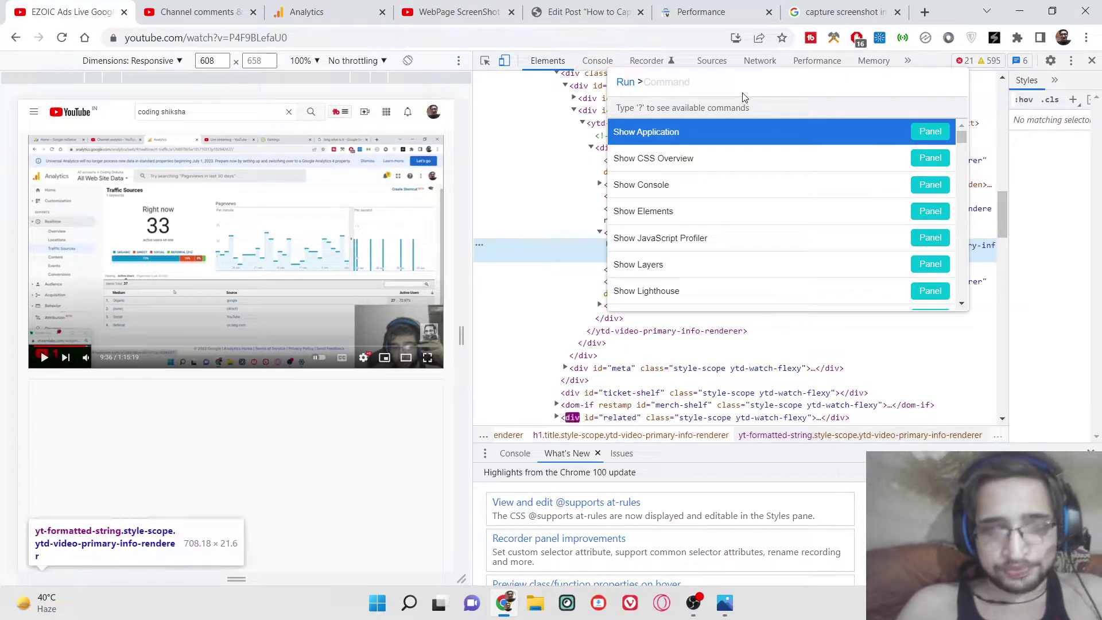
text(sc)
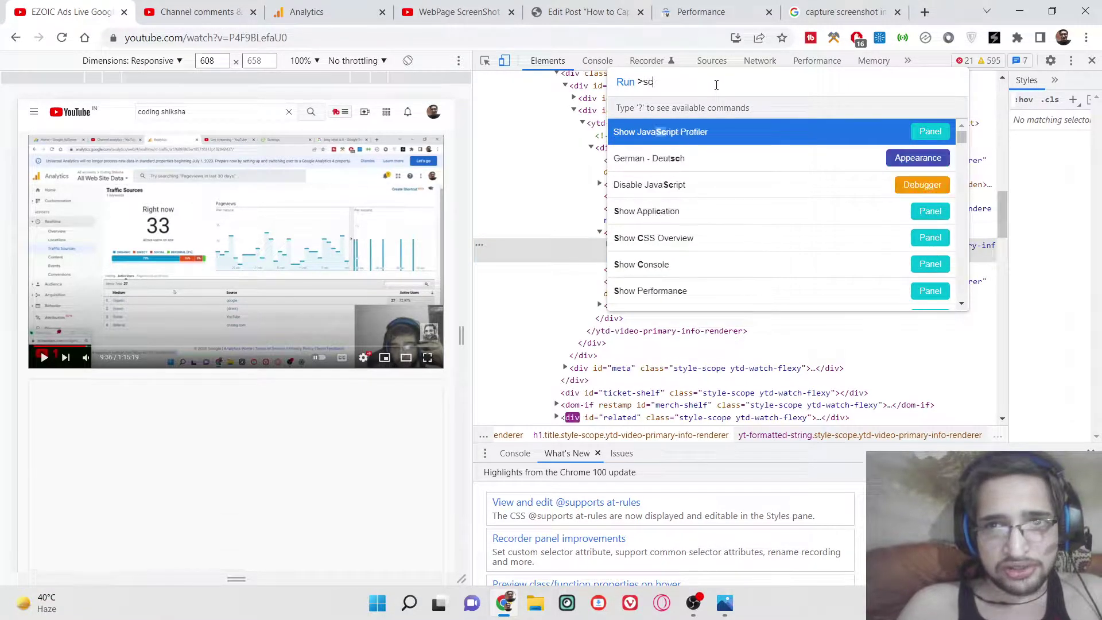
text(ree)
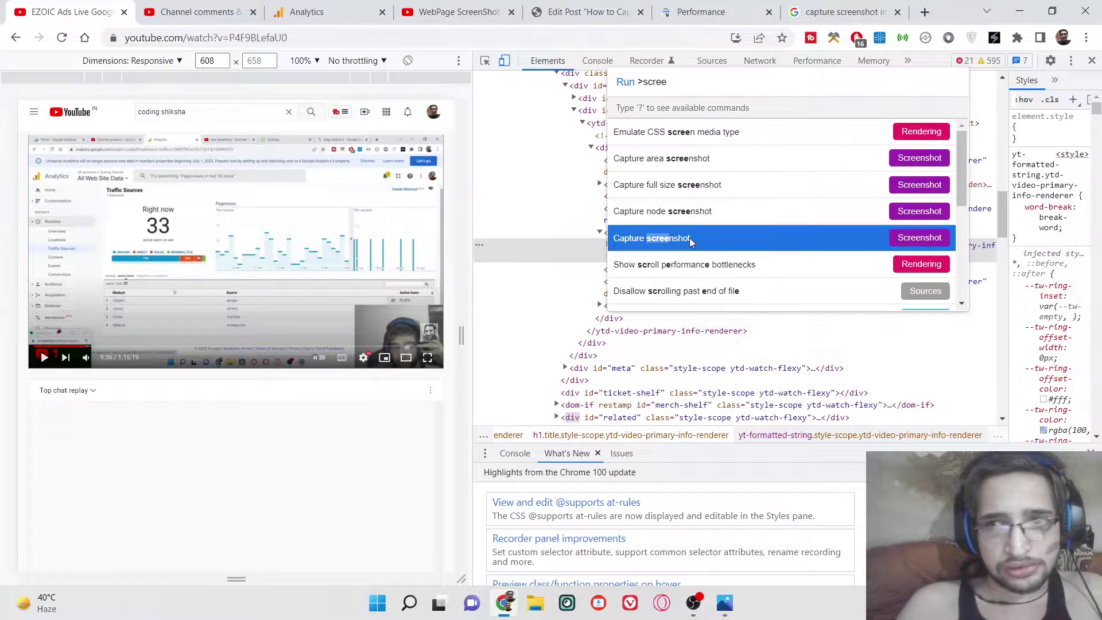
click(699, 188)
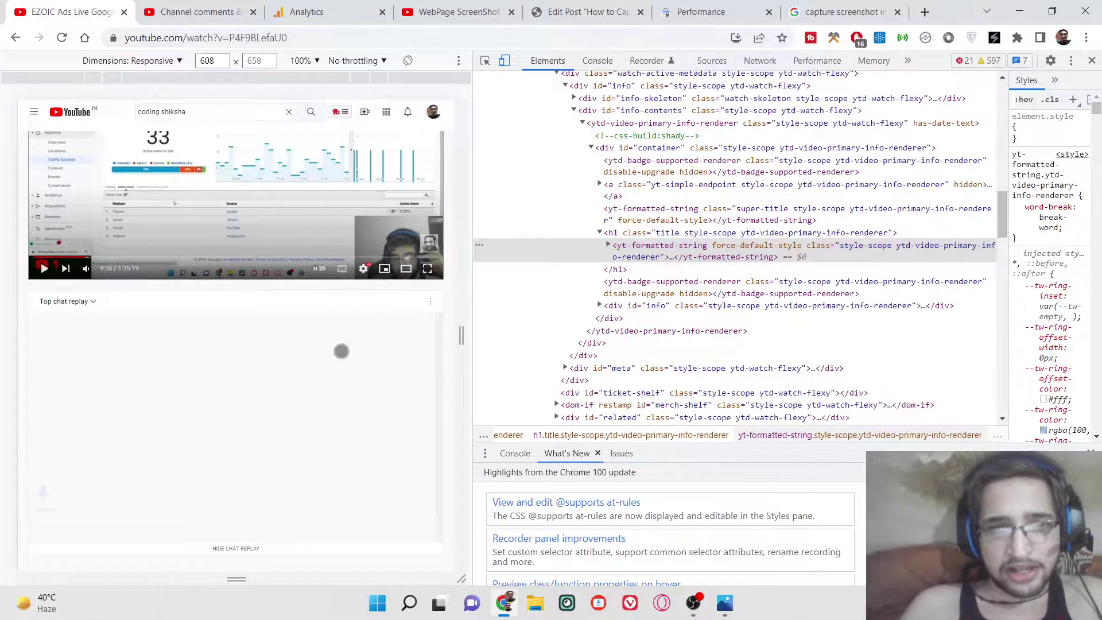
click(115, 568)
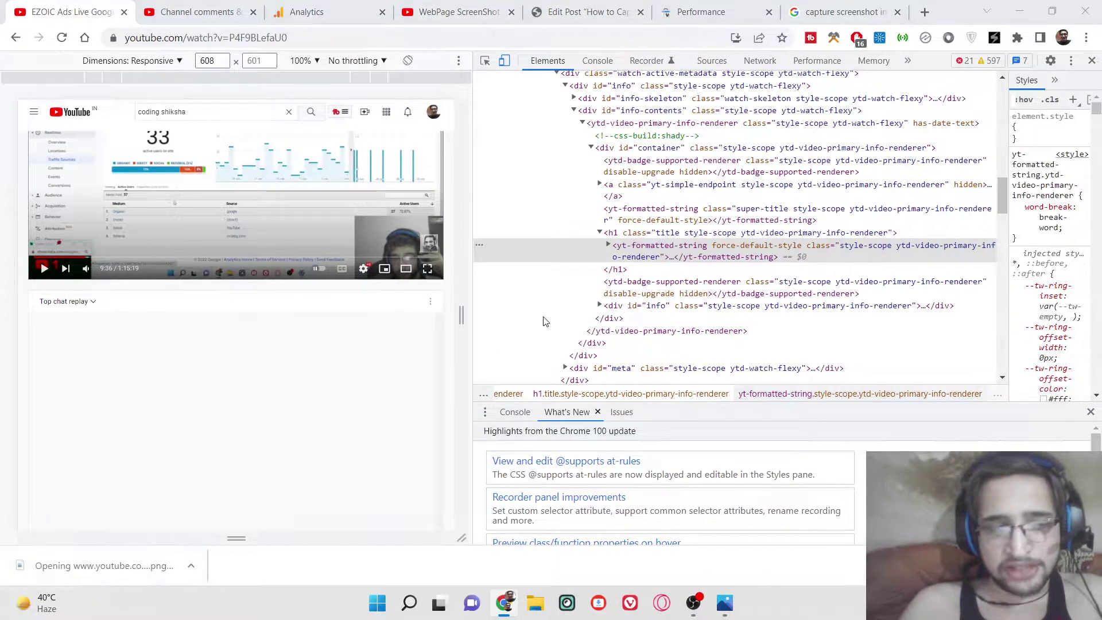
scroll(825, 310, up, 5)
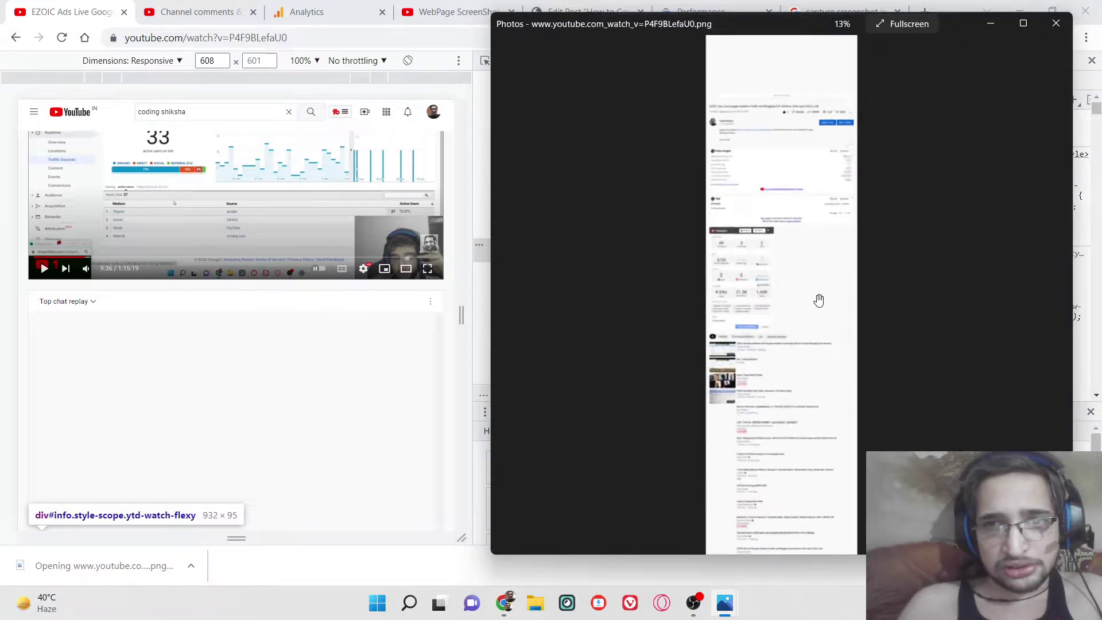
scroll(737, 306, down, 10)
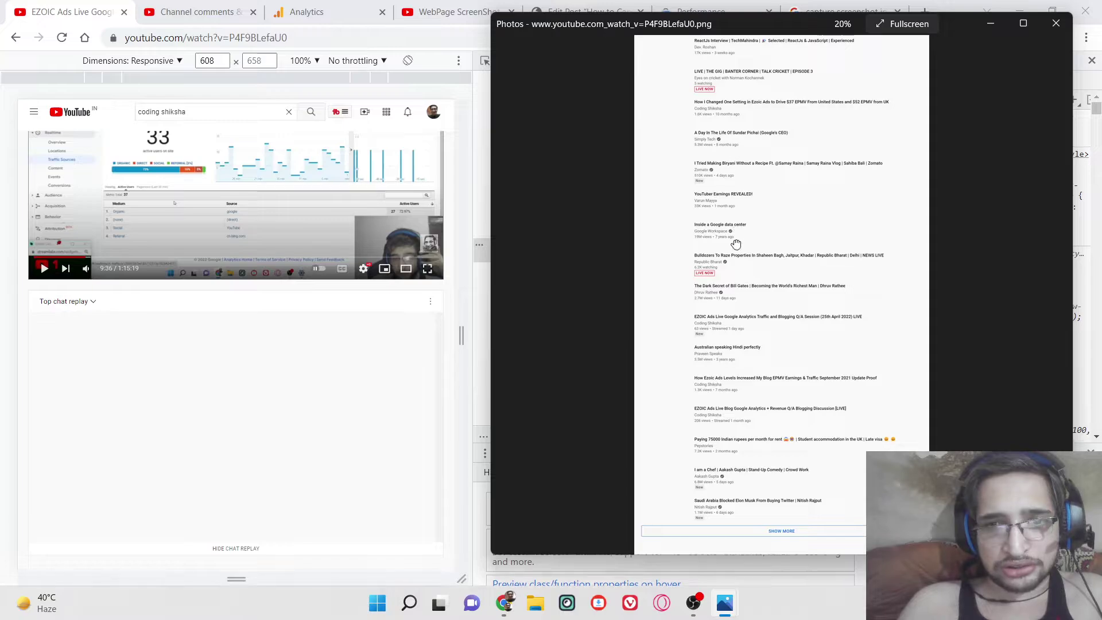
scroll(777, 207, up, 5)
scroll(787, 222, up, 5)
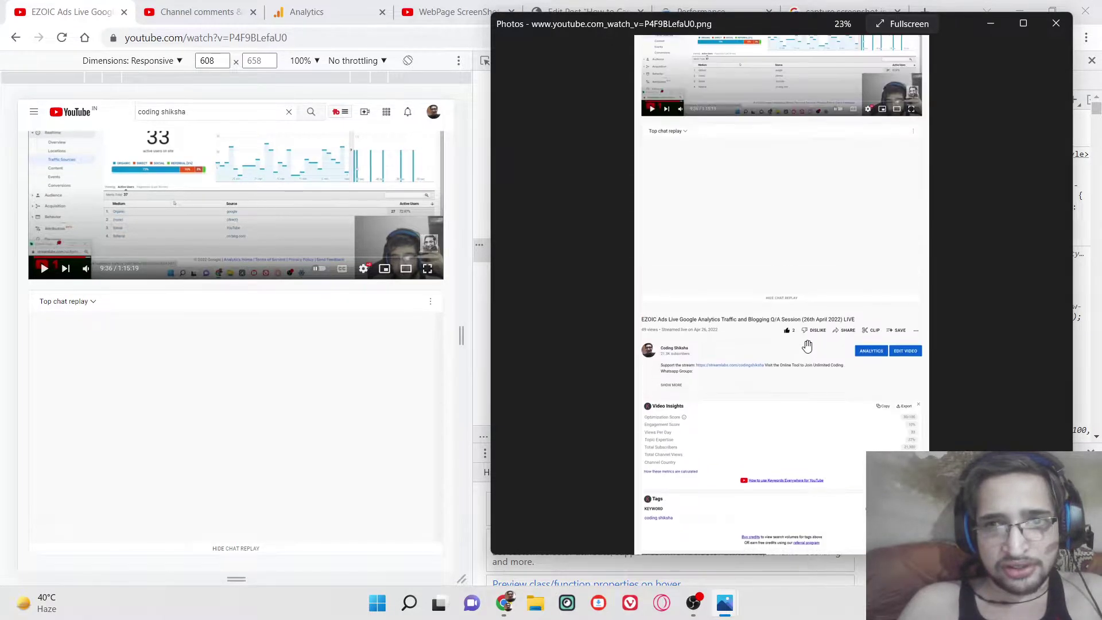
Step: Close the captured YouTube image and switch to the Google results page for "capture screenshot in browser using dev tools"
scroll(856, 226, up, 10)
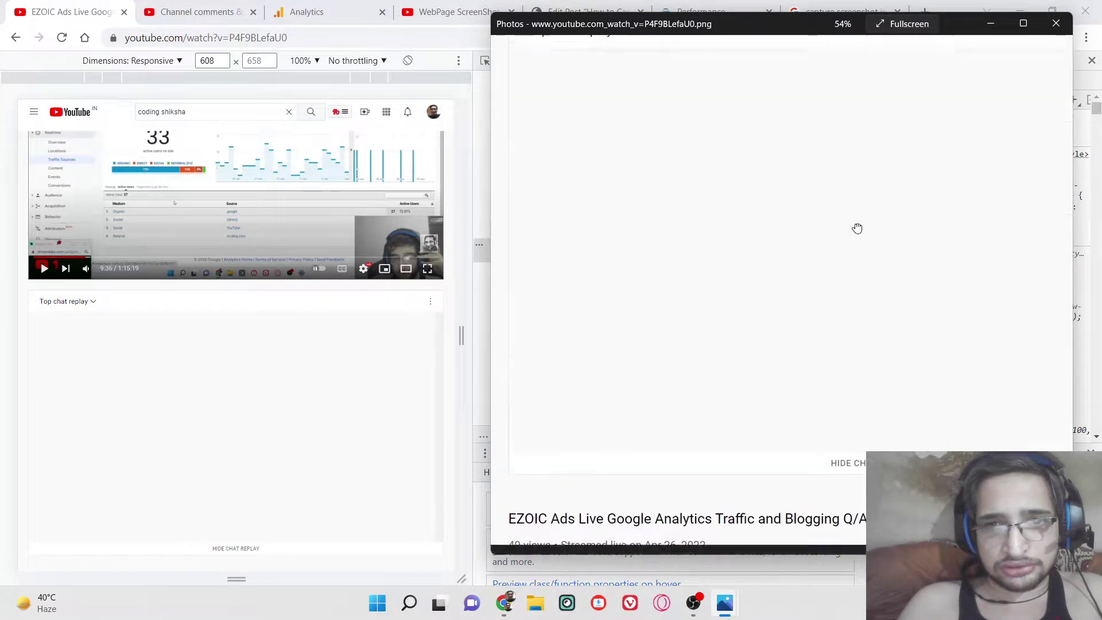
click(1056, 23)
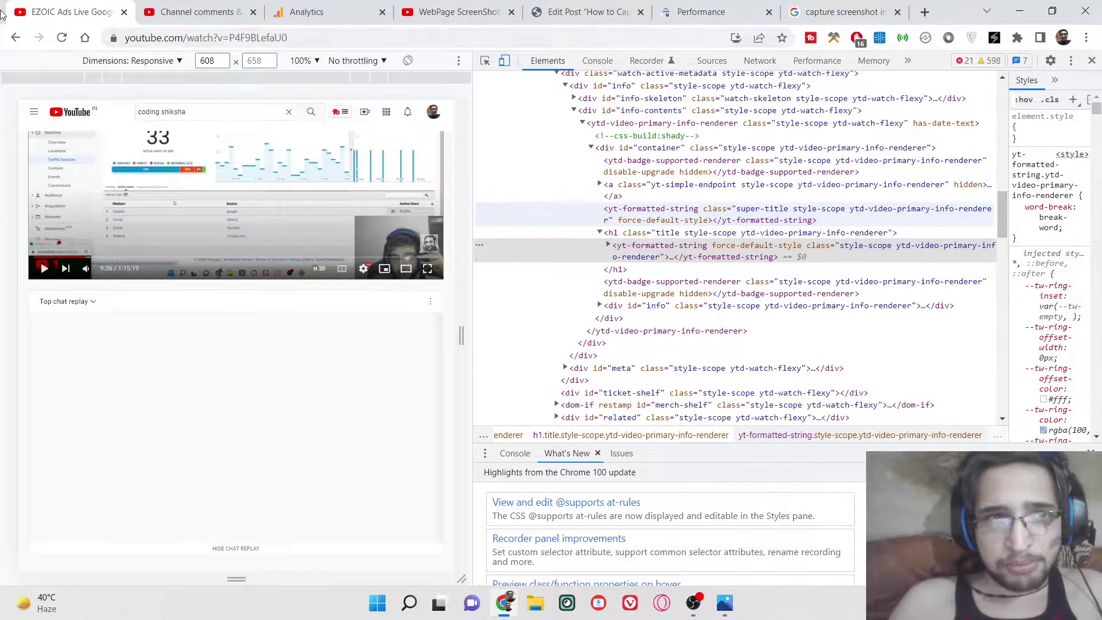
click(588, 11)
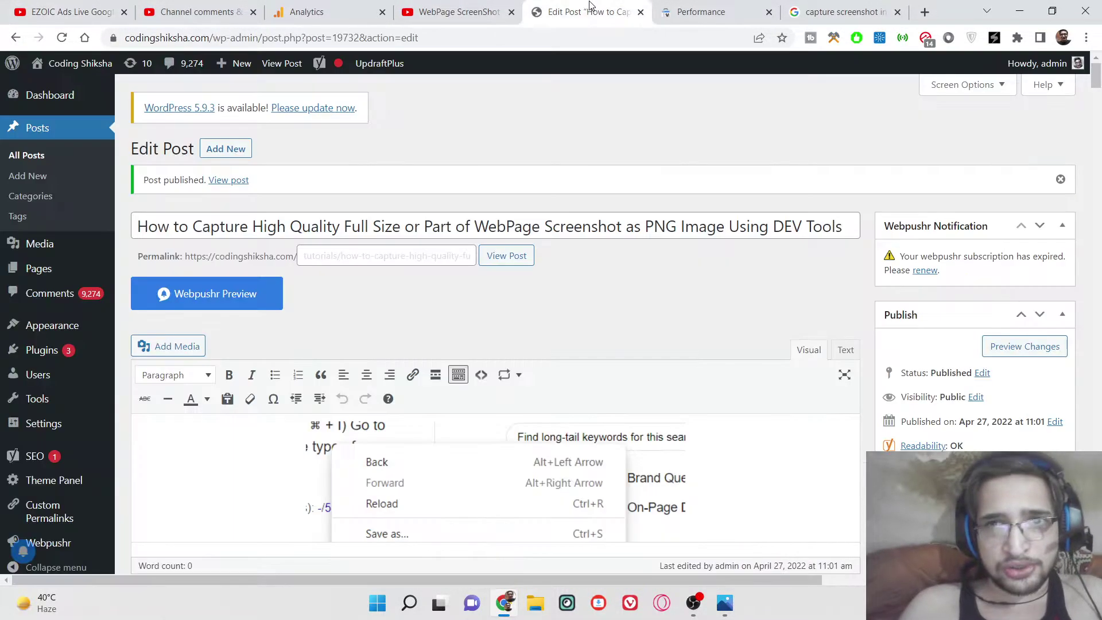
click(844, 11)
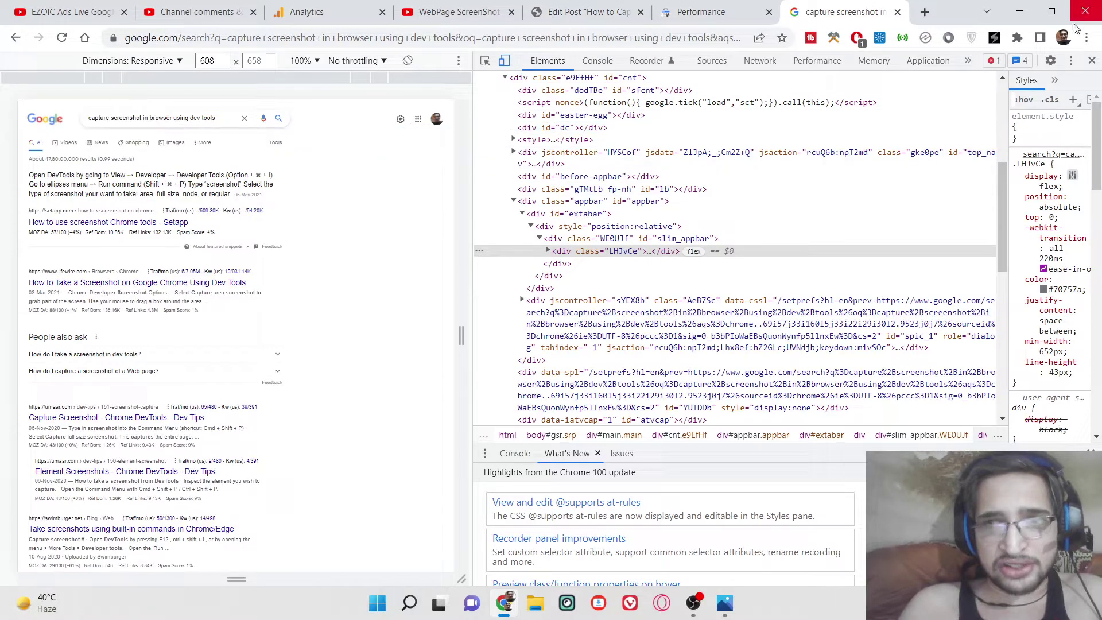
Step: Reopen the developer tools on the Google results page and run the "Capture area screenshot" command, filtering by "screenshot"
click(1092, 60)
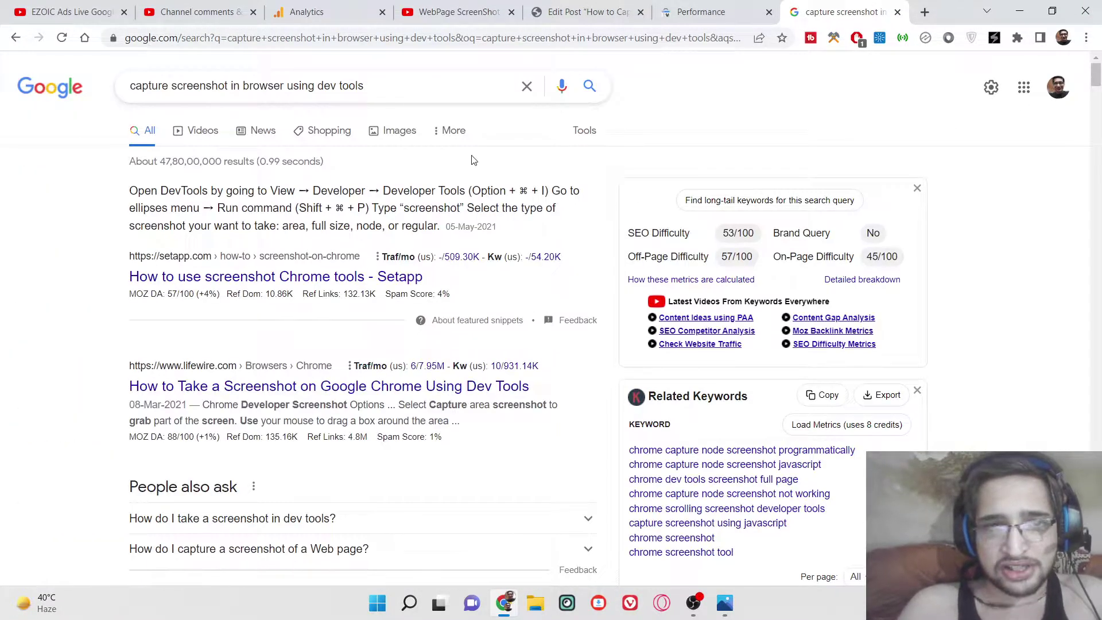
right_click(472, 160)
click(542, 446)
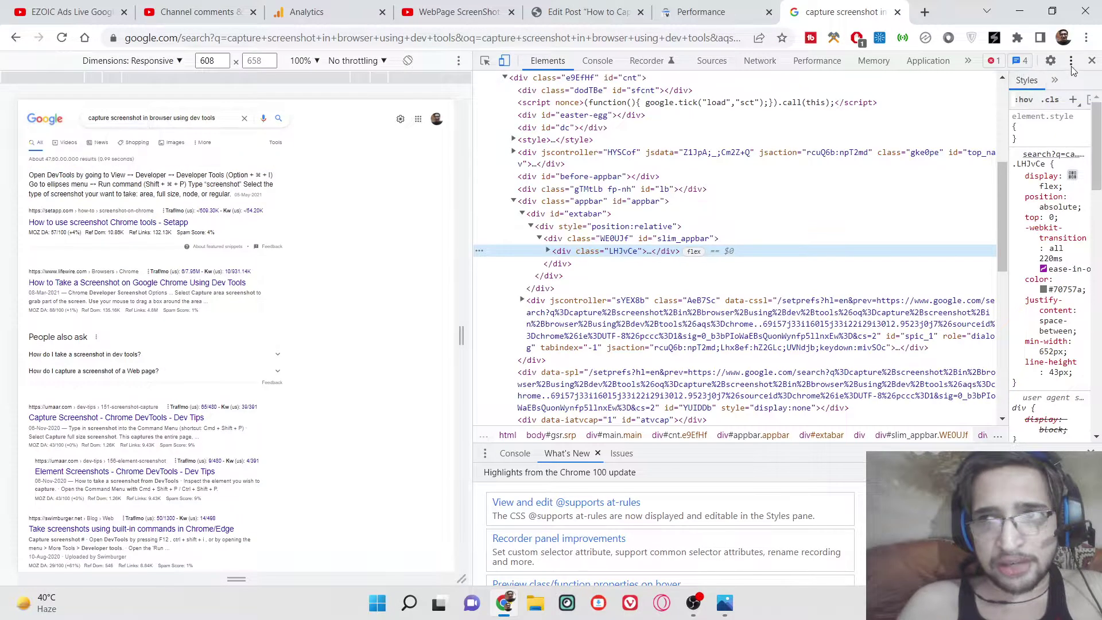
click(1071, 61)
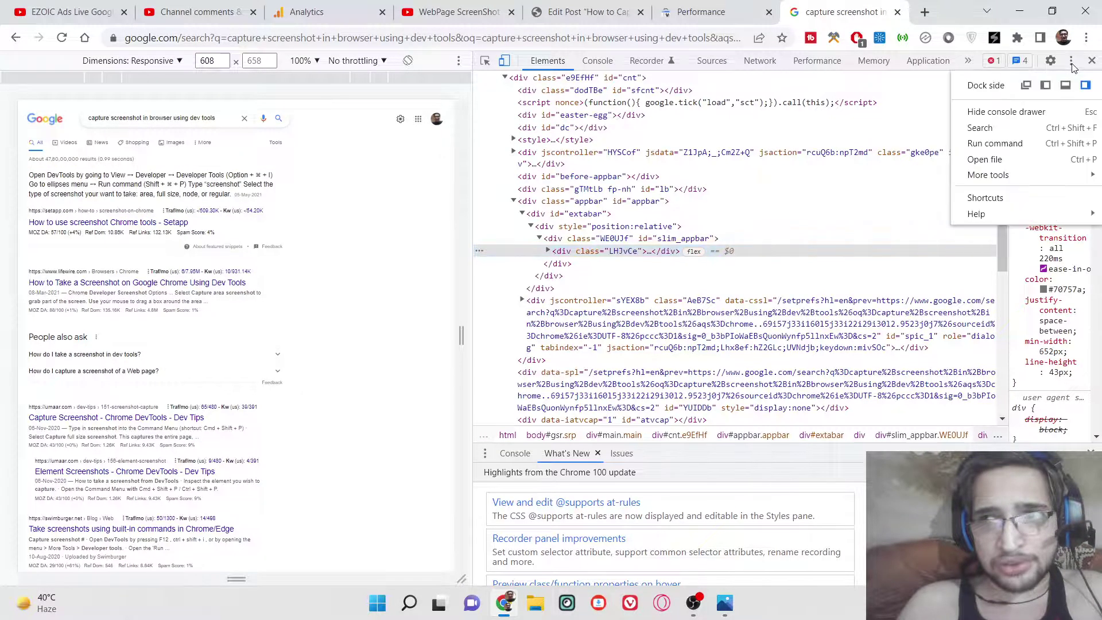
click(1027, 150)
text(s)
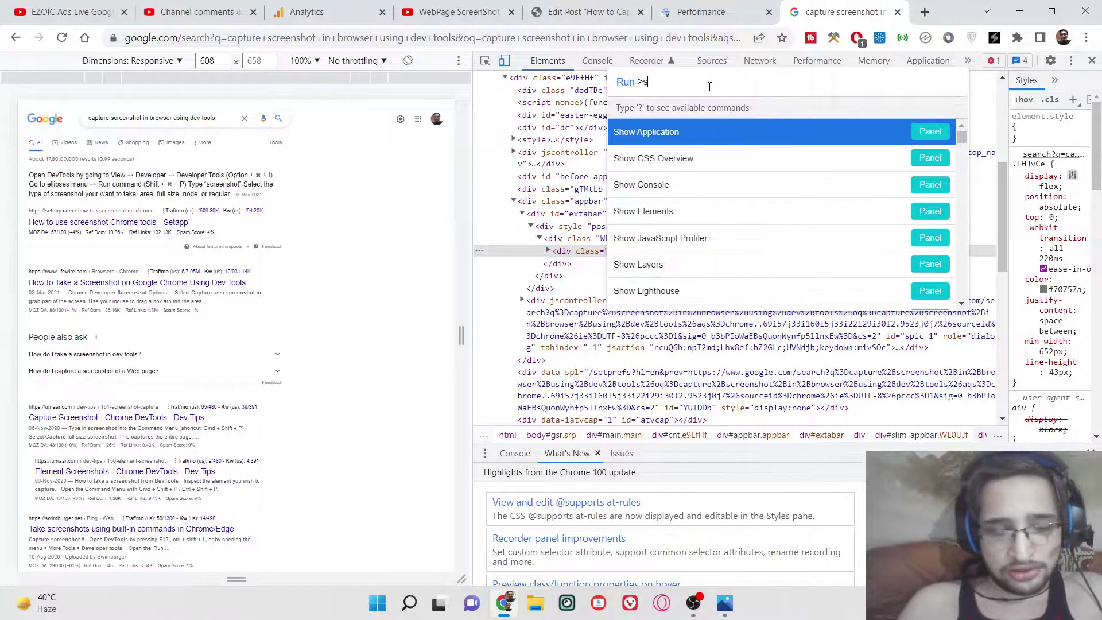
text(creenshot)
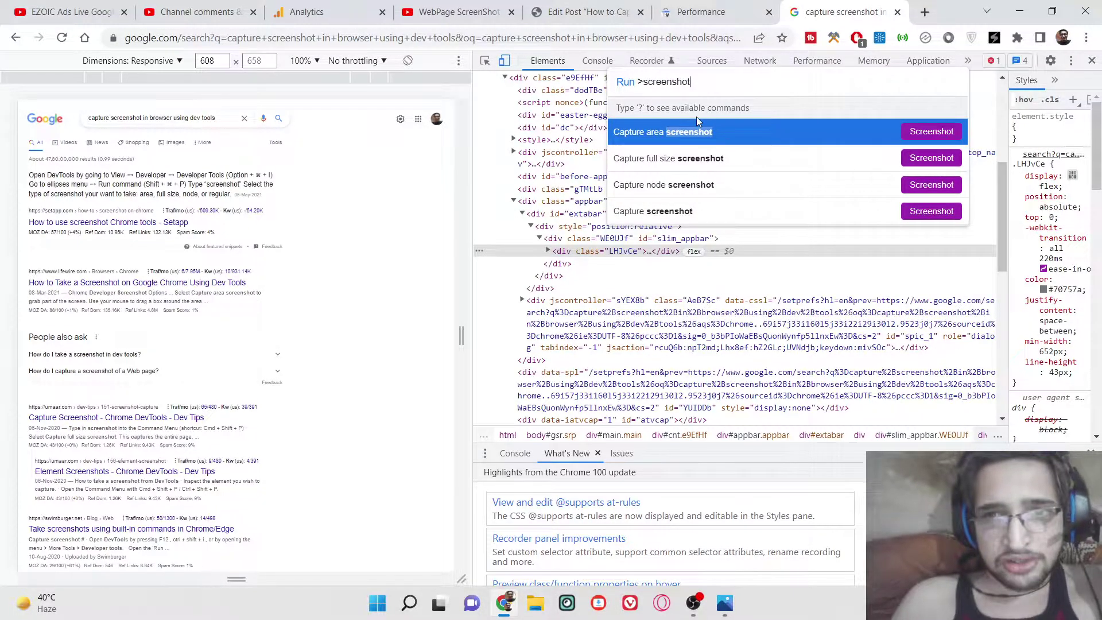
click(667, 135)
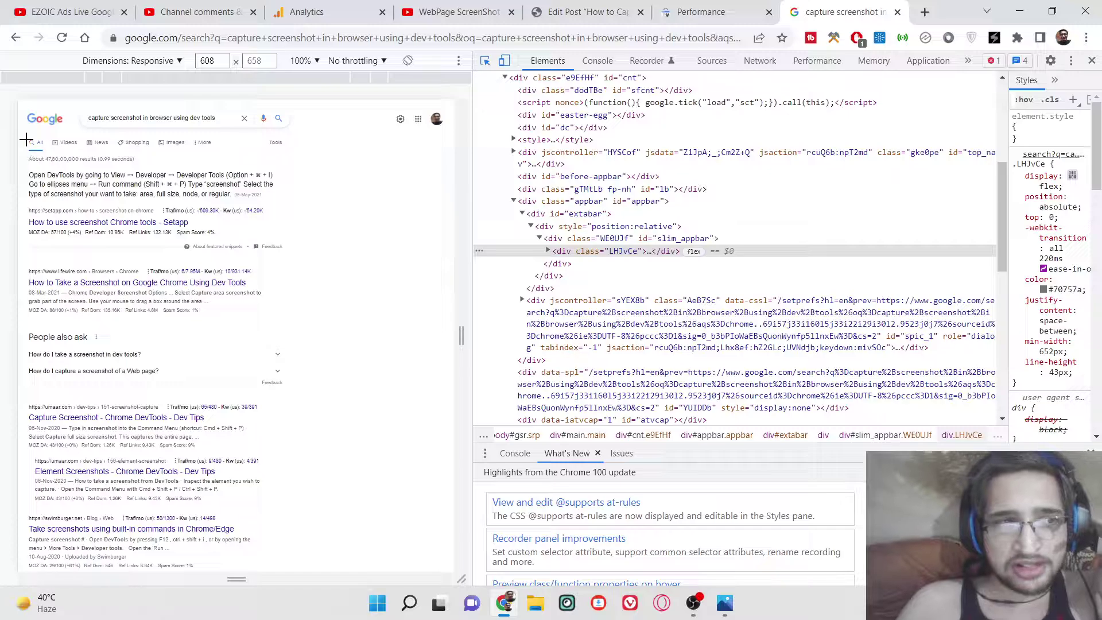
Step: Capture the area of the Google results spanning the androidauthority.com, quickhelp.com and GoFullPage entries
scroll(114, 338, down, 15)
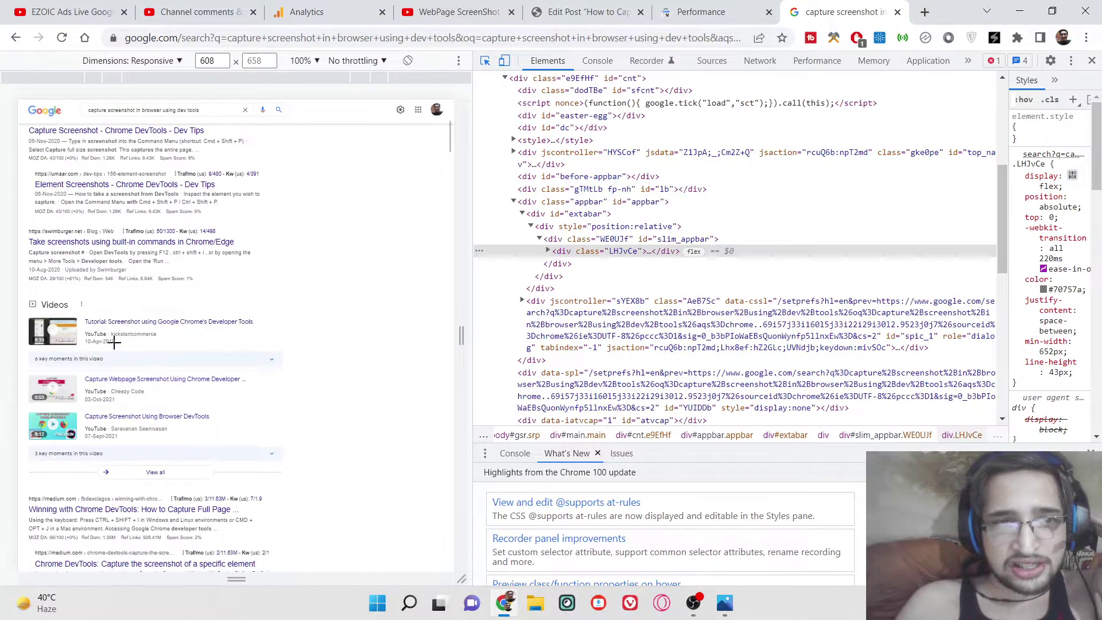
scroll(114, 326, down, 5)
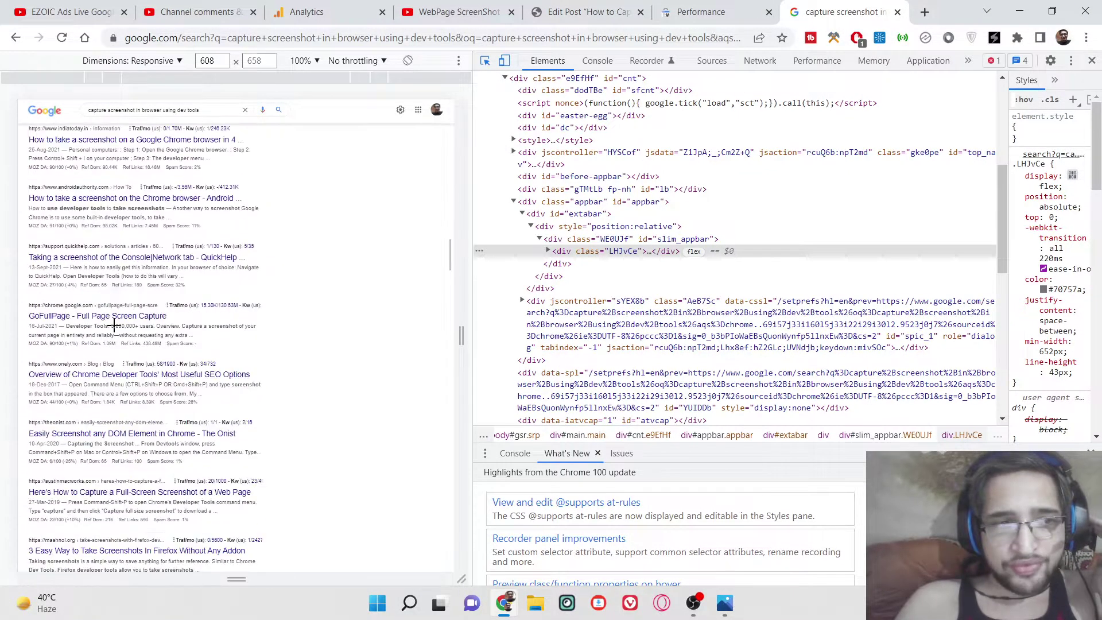
drag(26, 176, 292, 417)
click(104, 564)
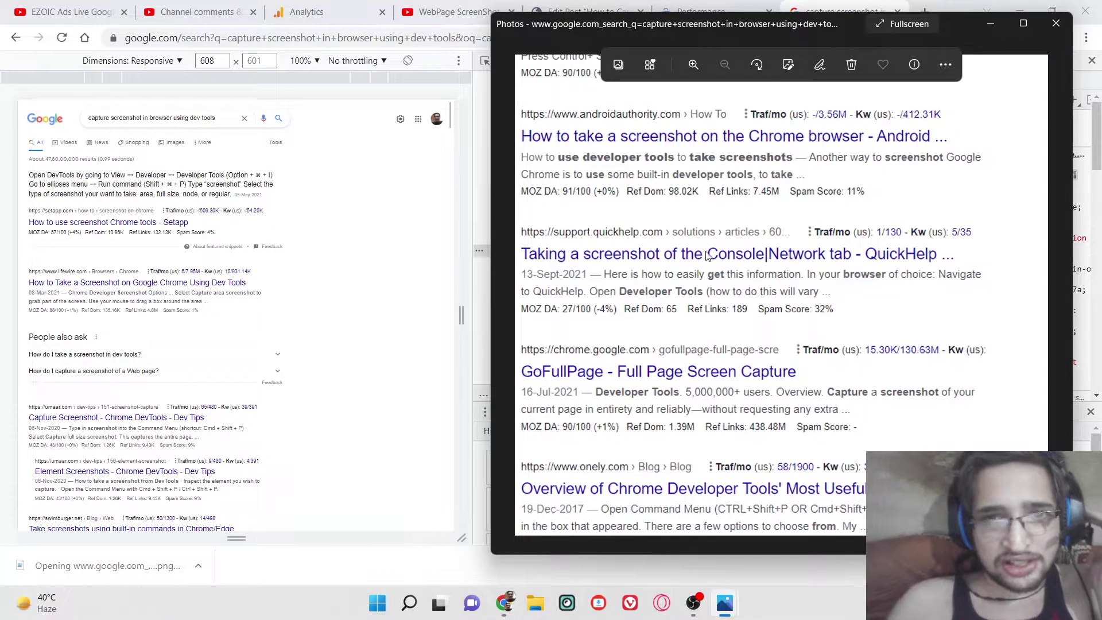
scroll(709, 252, up, 5)
scroll(711, 239, down, 5)
scroll(710, 205, down, 3)
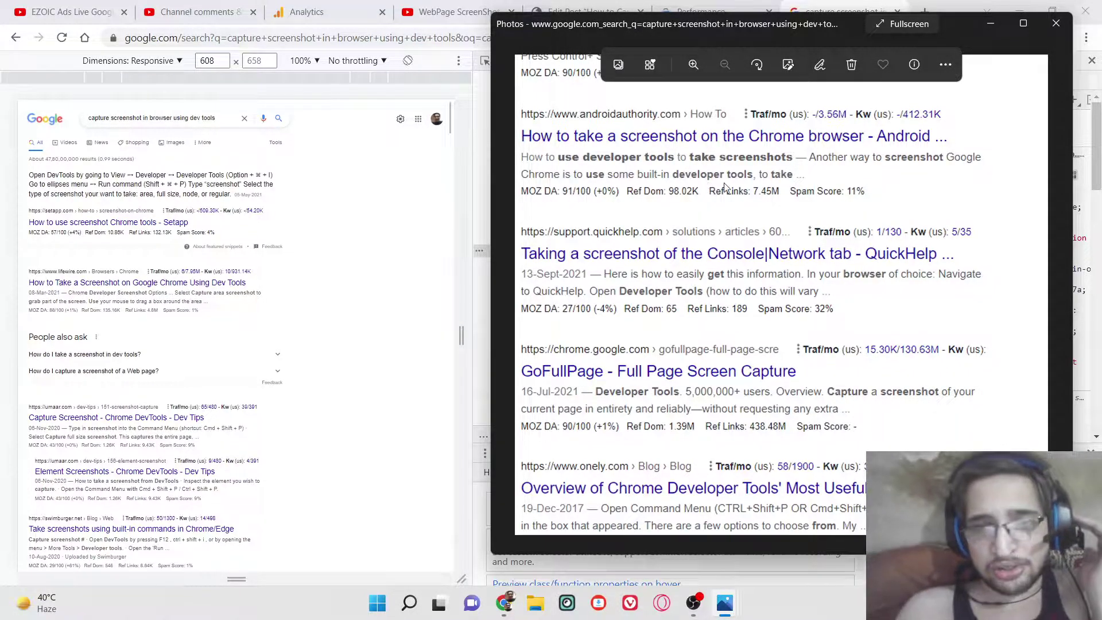
scroll(724, 187, up, 4)
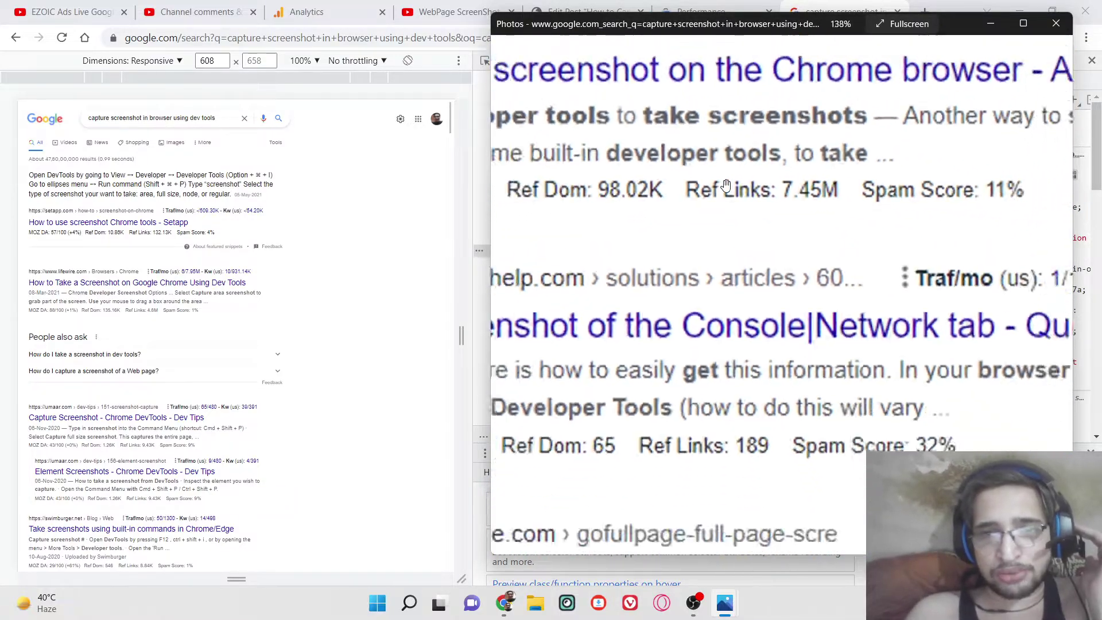
scroll(724, 183, down, 4)
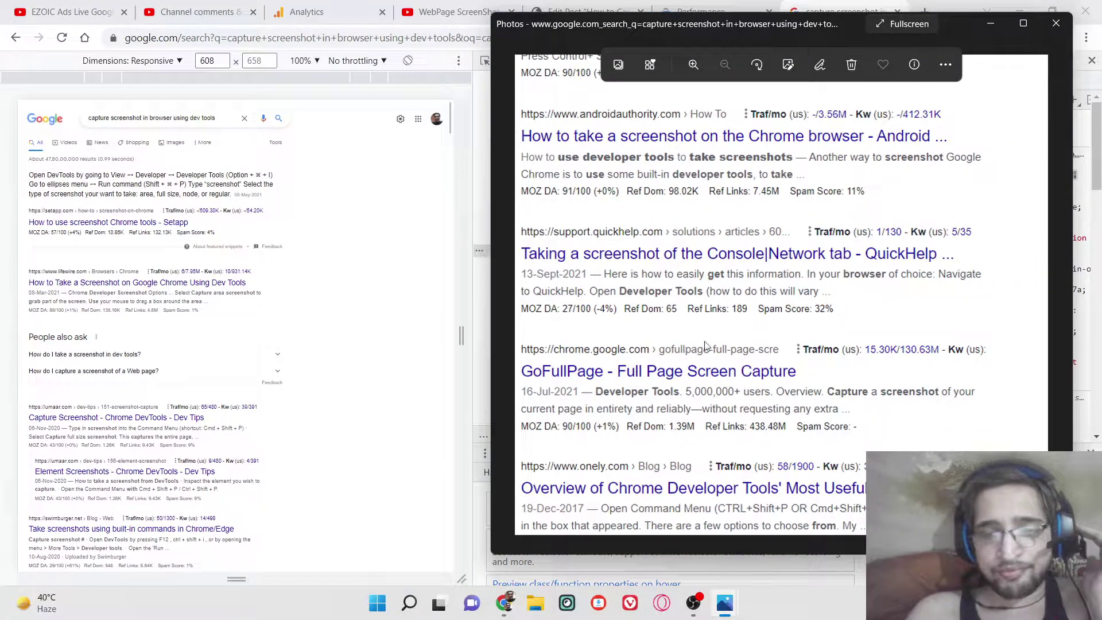
scroll(717, 276, up, 3)
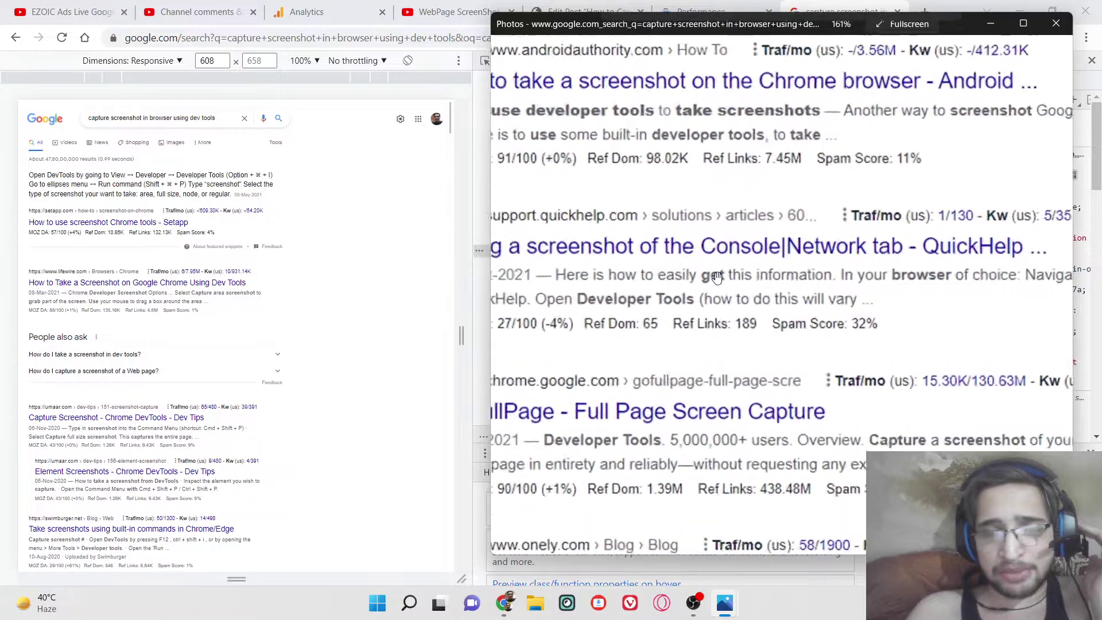
scroll(717, 273, down, 3)
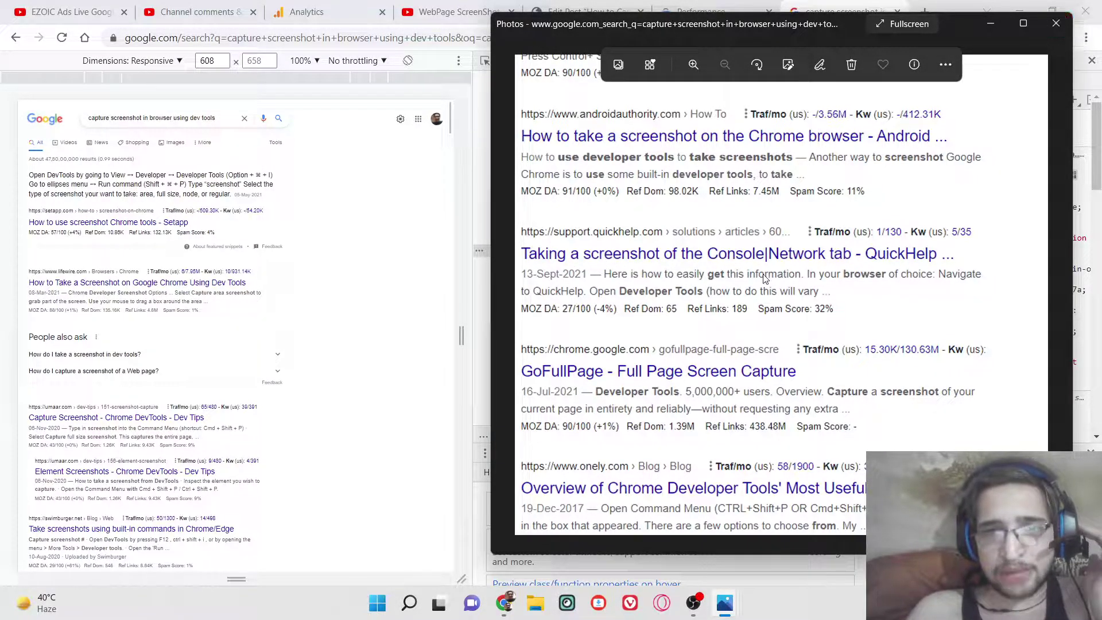
scroll(763, 281, up, 2)
scroll(758, 281, down, 2)
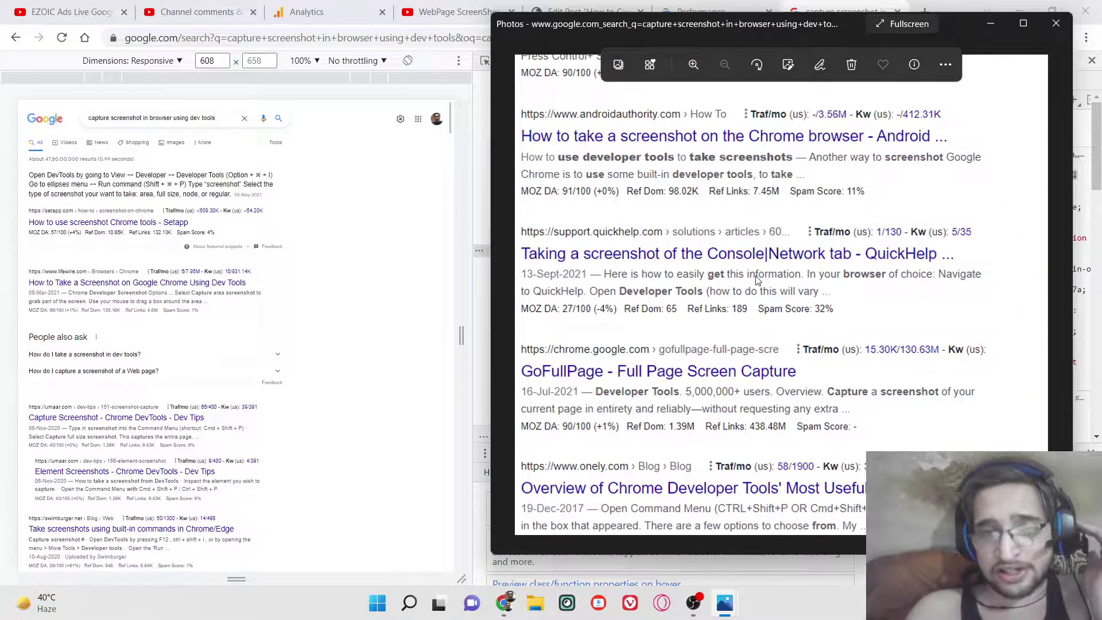
scroll(746, 269, up, 2)
scroll(724, 262, down, 2)
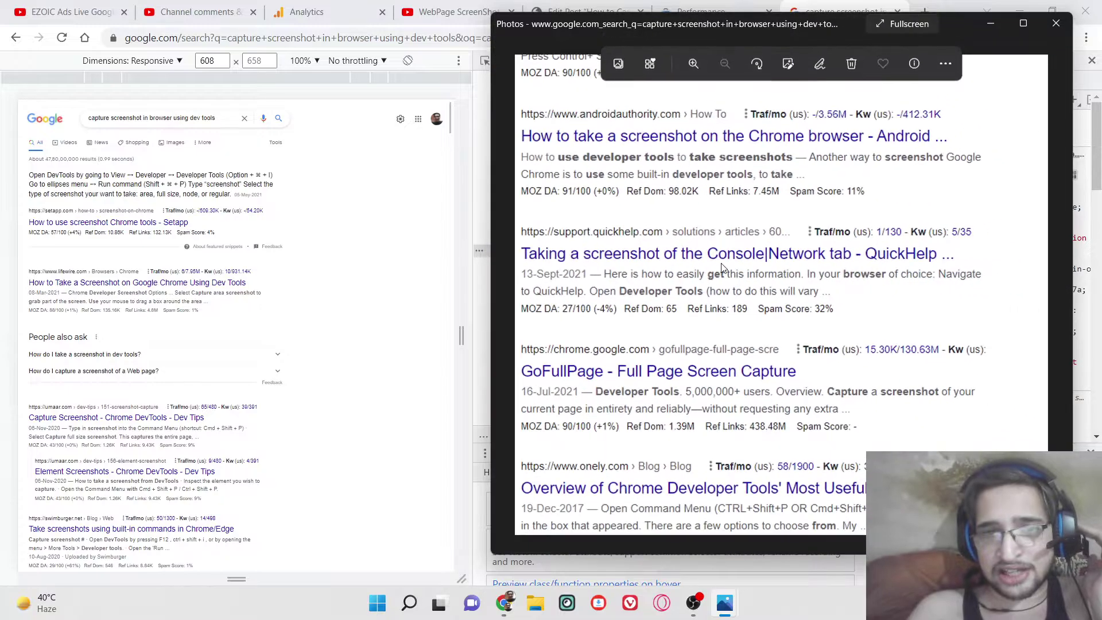
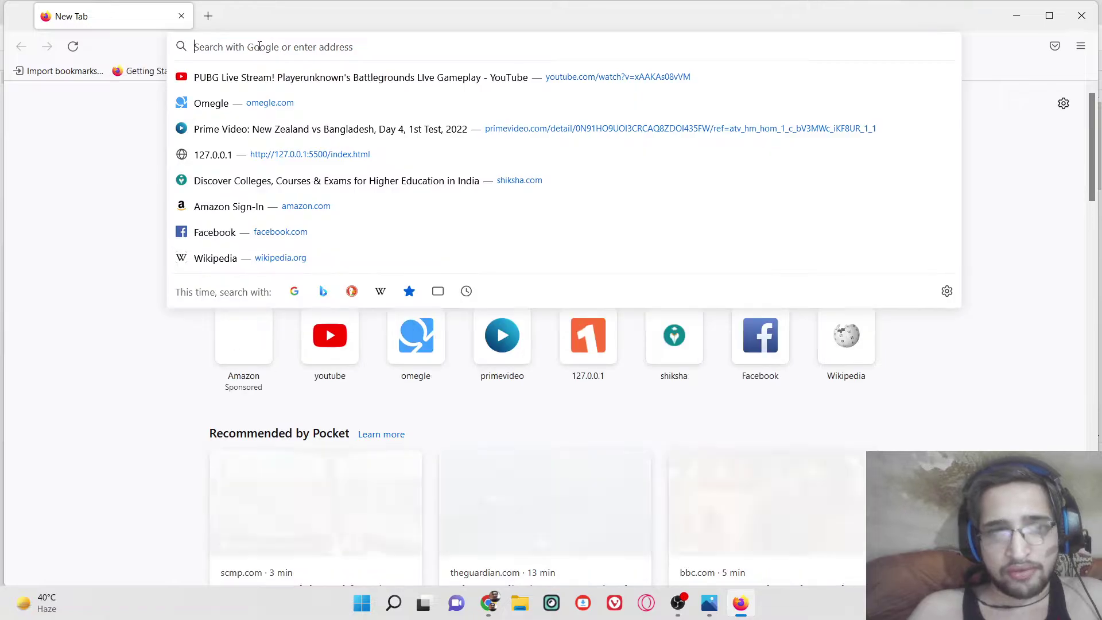
Step: Switch to Firefox, open google.com and search for "coding shiksha"
text(google.com)
key(Return)
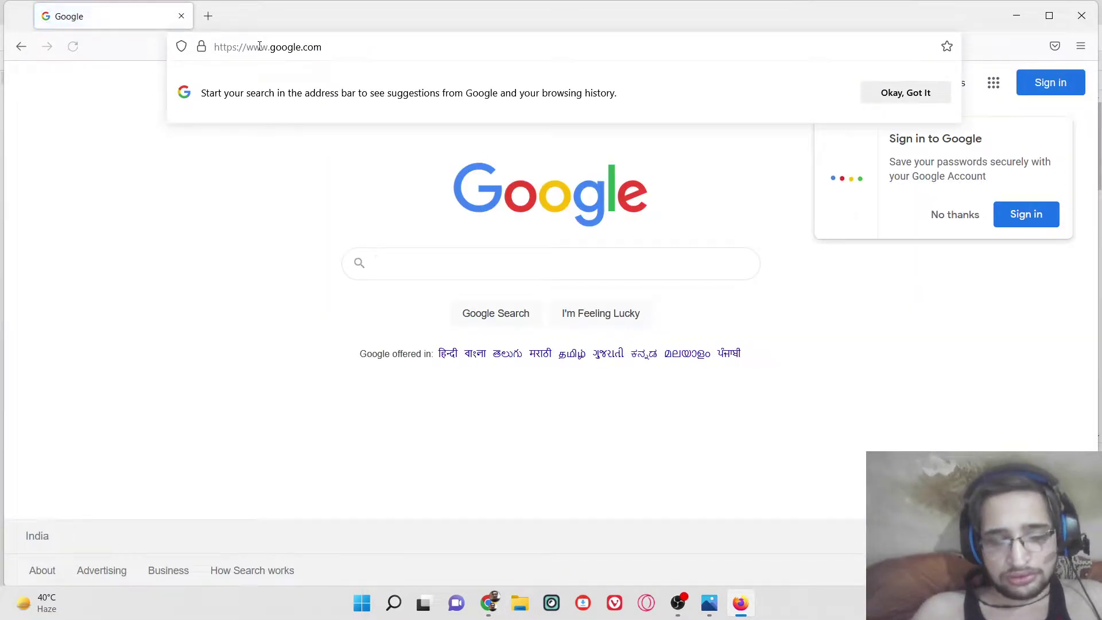
text(coding shiksha)
key(Return)
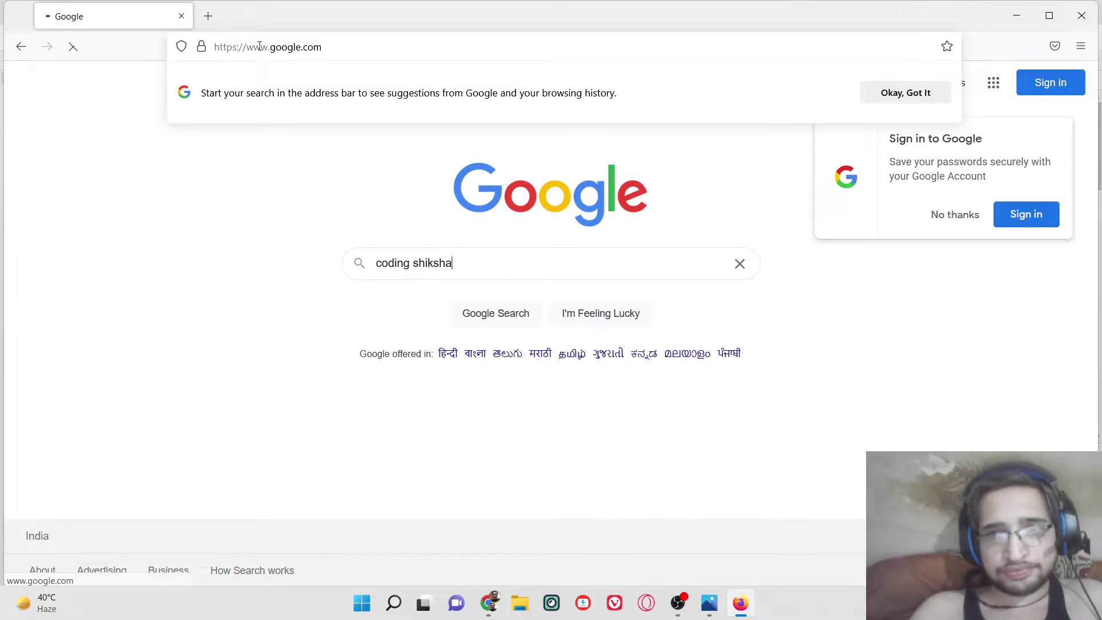
Step: Open the Firefox developer tools on the results page, check their options, and turn responsive design mode on and off
right_click(383, 219)
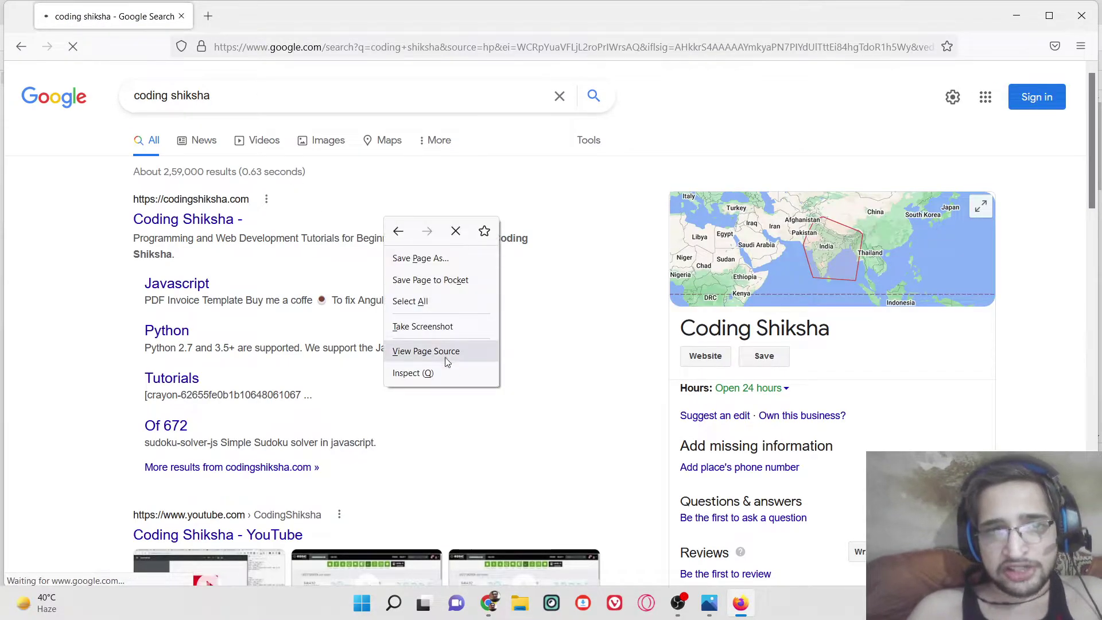
click(446, 370)
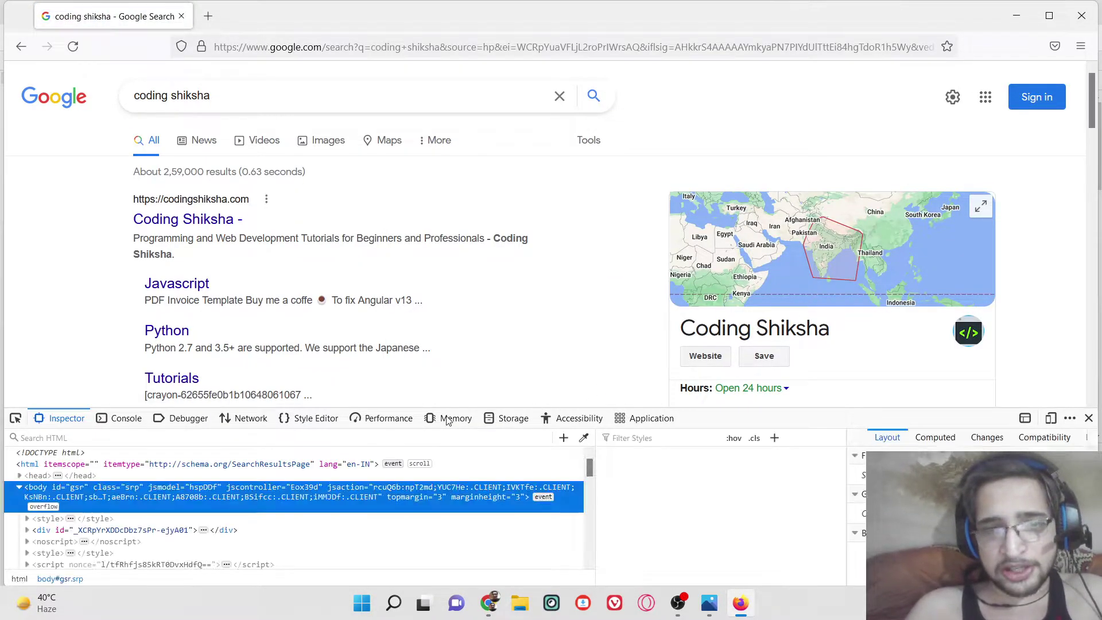
click(1067, 420)
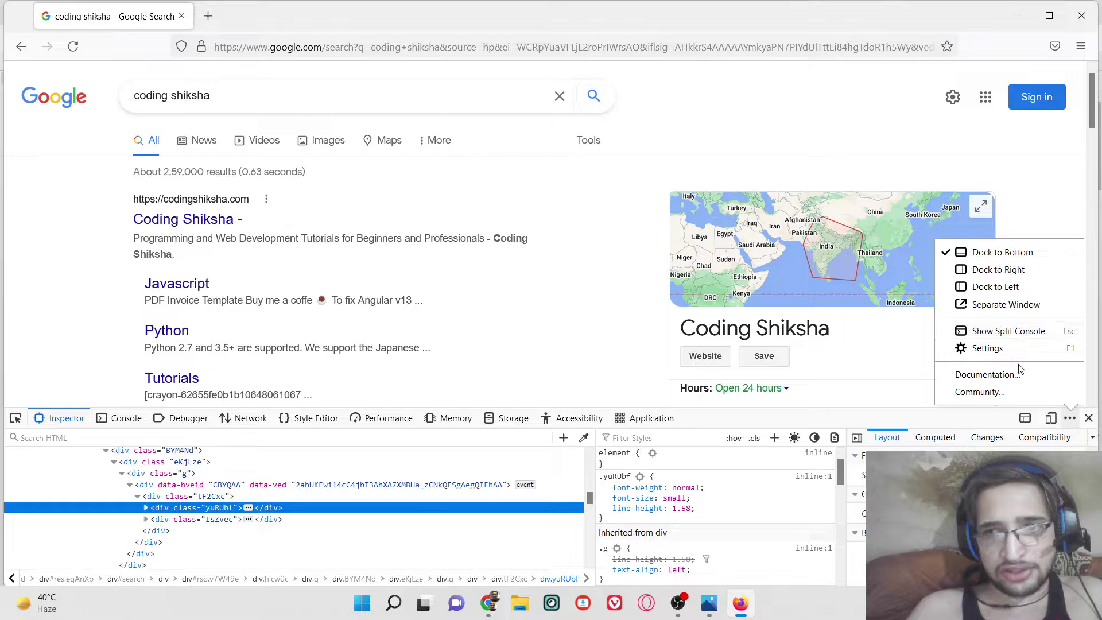
click(1067, 421)
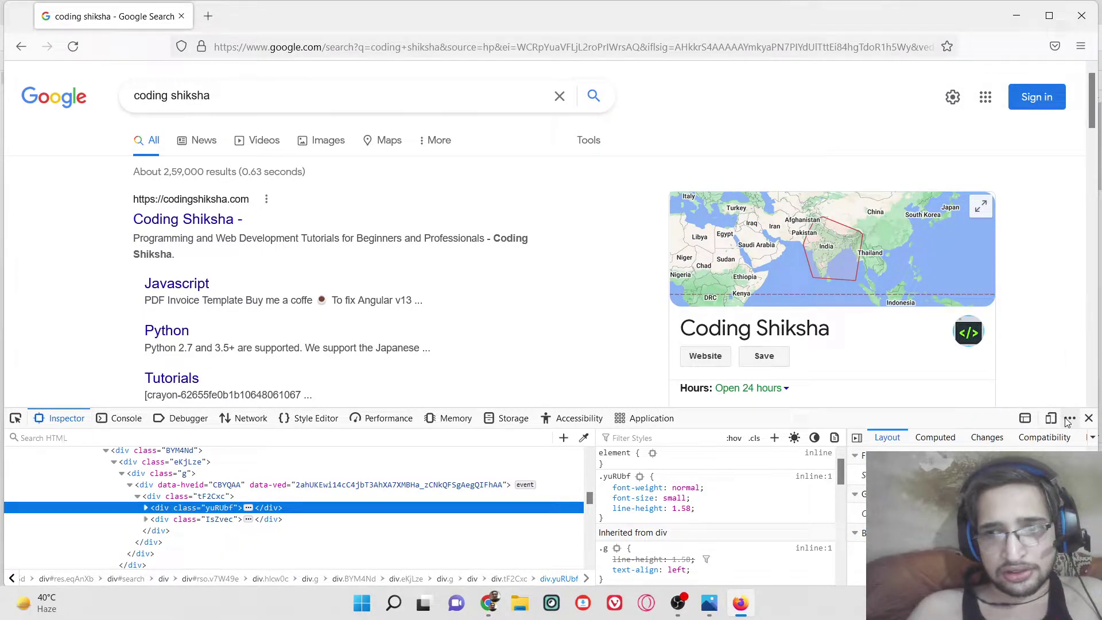
click(1052, 420)
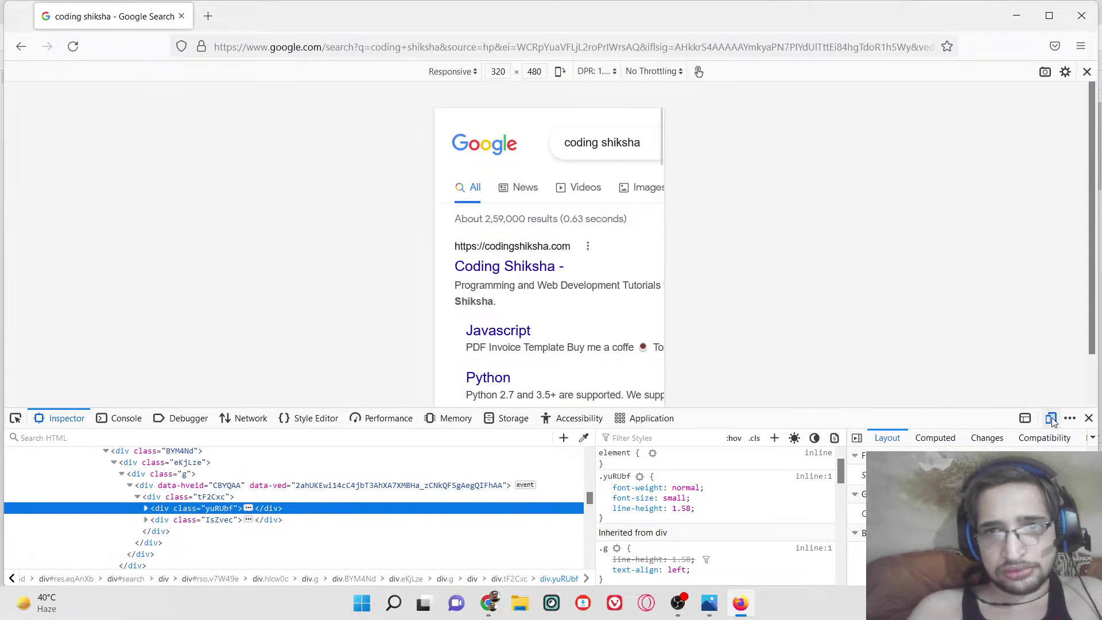
click(1051, 420)
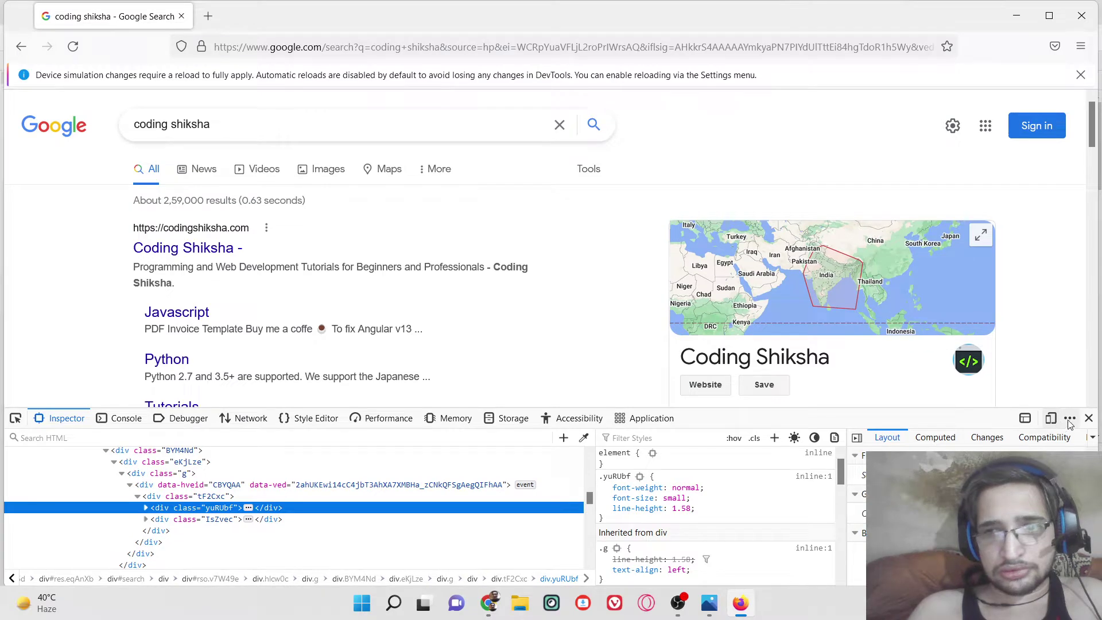
Step: Apply Dock to Right to the developer tools, look through the additional tools and show the Console
click(1070, 421)
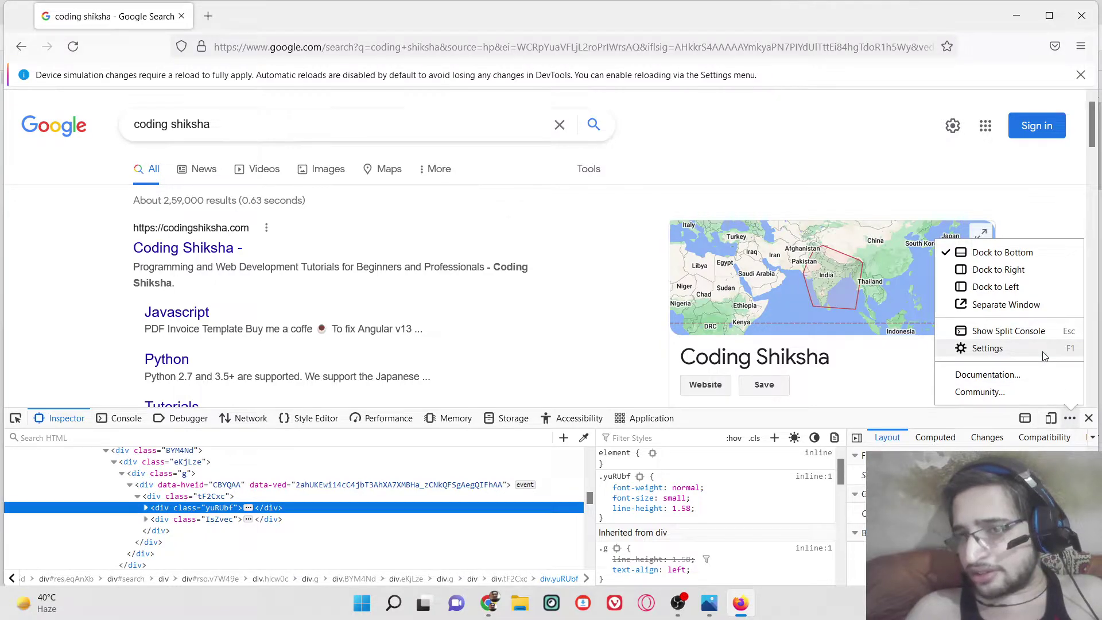
click(1035, 276)
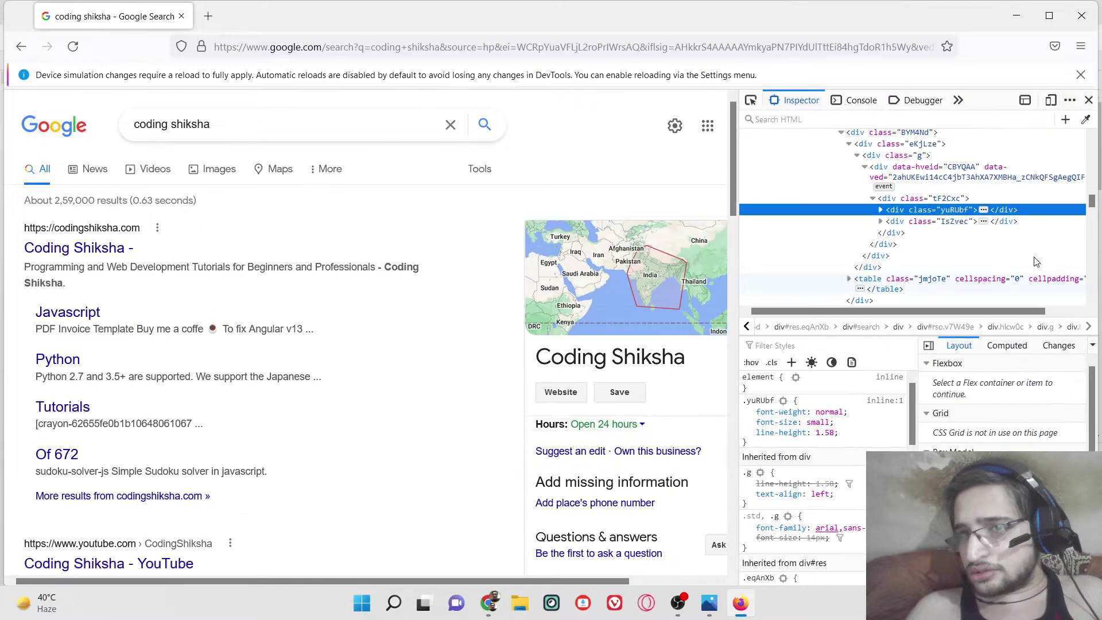
click(1069, 100)
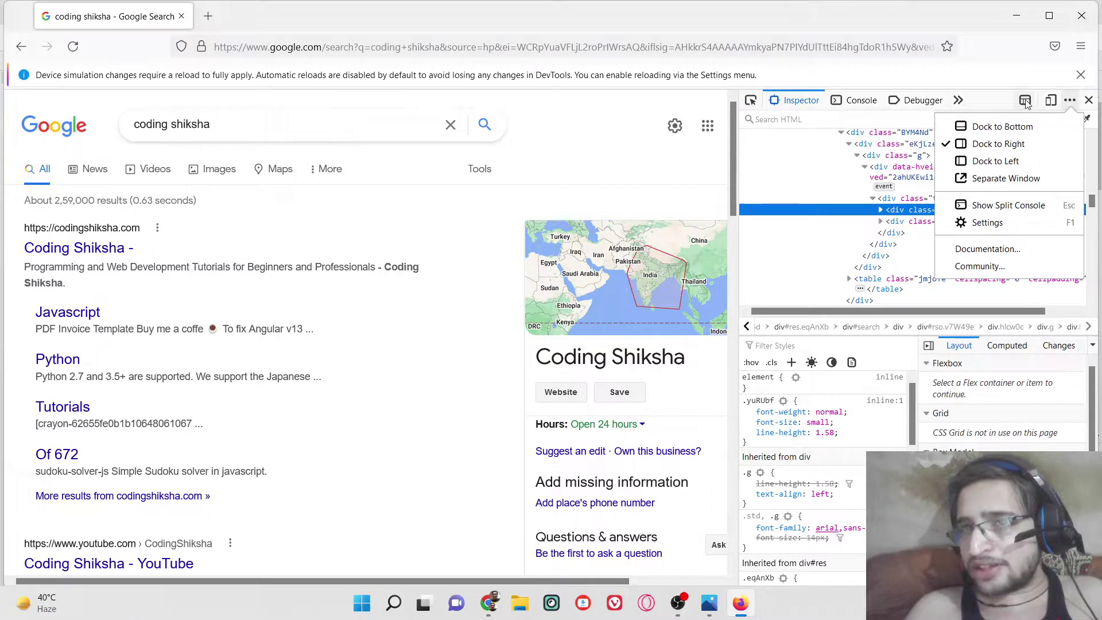
click(952, 105)
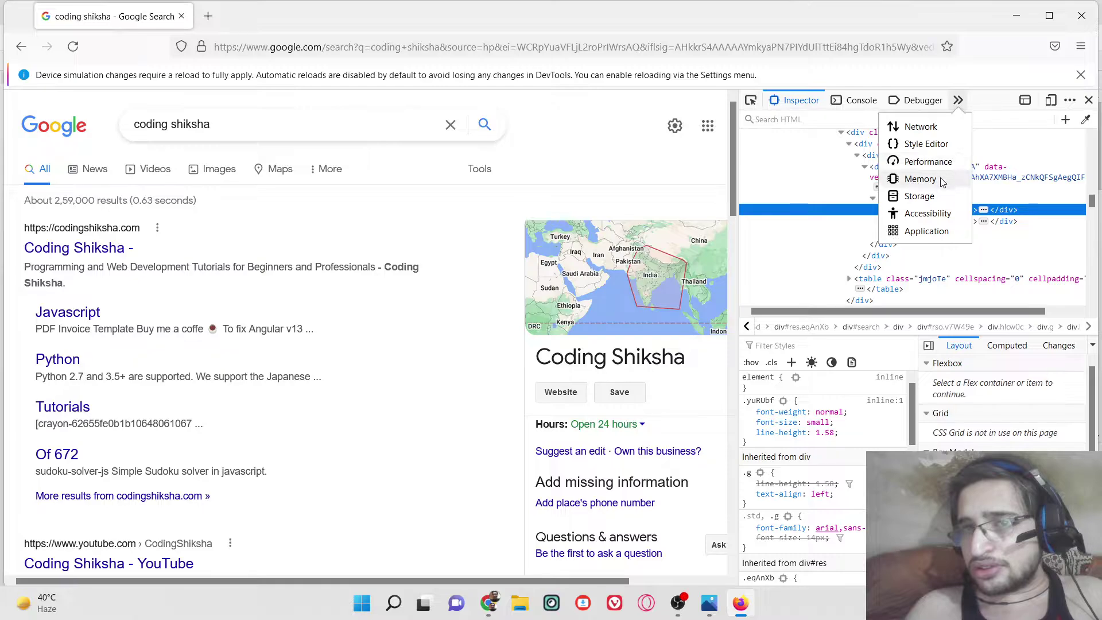
click(804, 107)
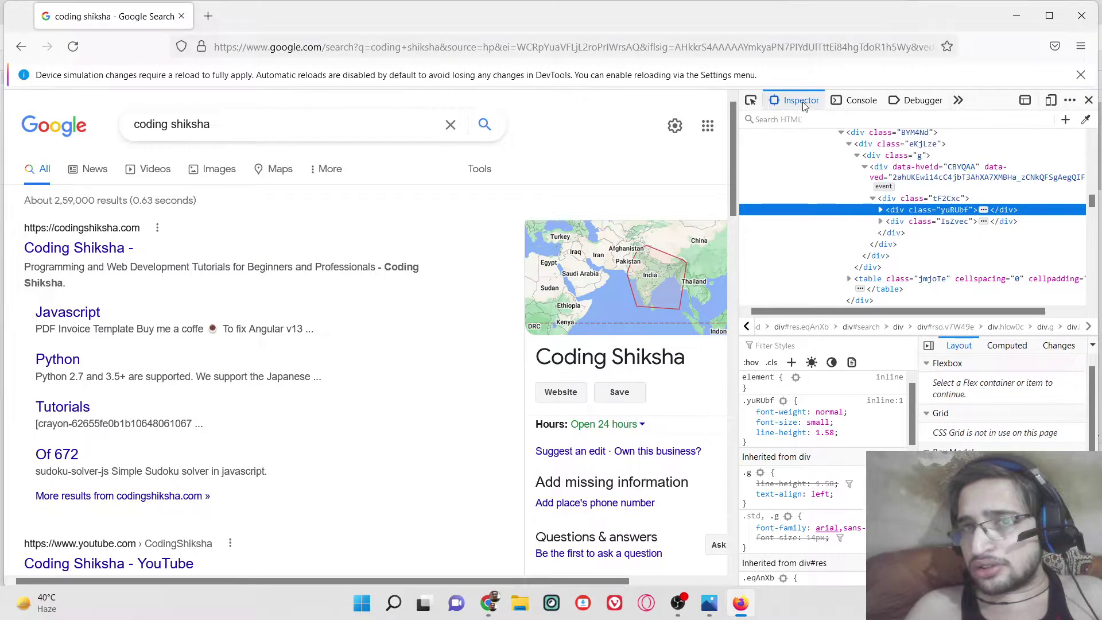
click(859, 106)
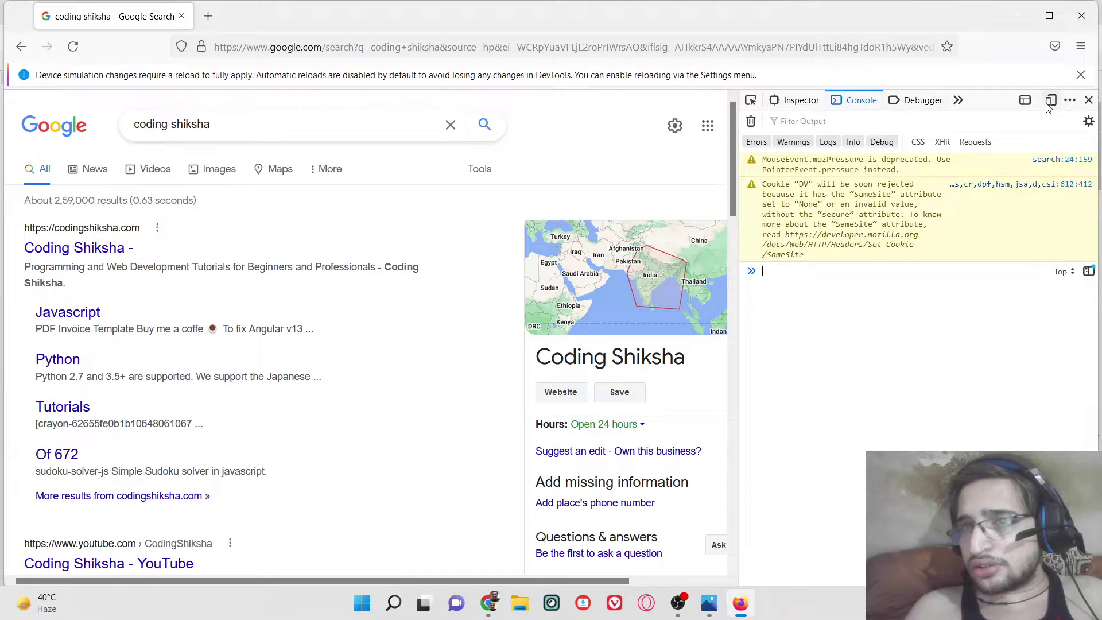
Step: Check the customization options of the Firefox developer tools again and show the Inspector for the results page
click(1069, 101)
click(1069, 101)
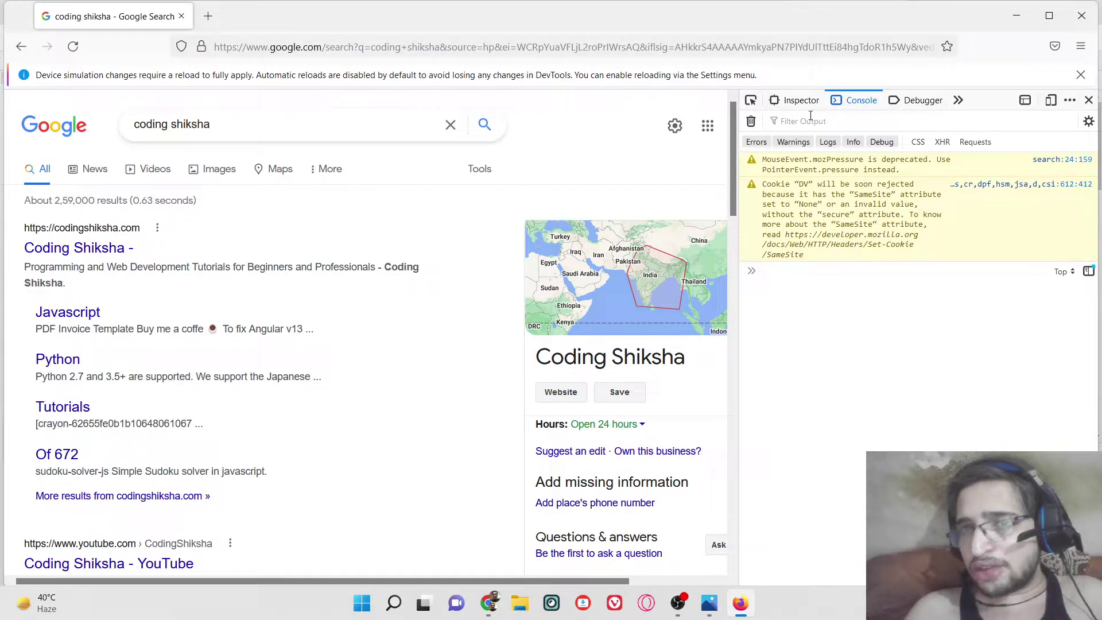
click(798, 102)
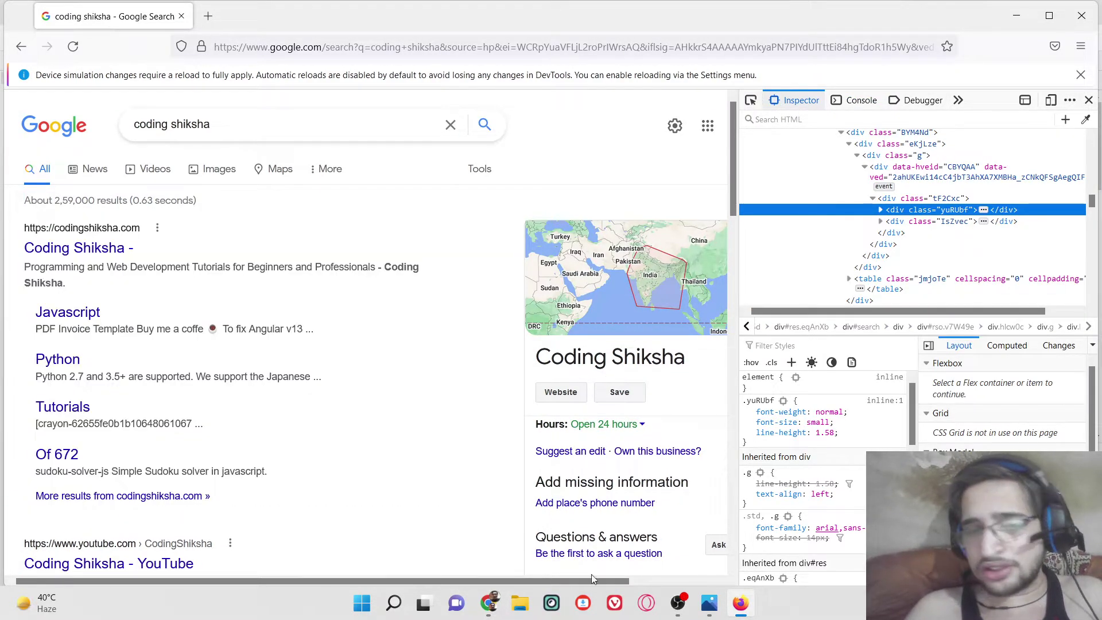
Step: Switch to Chrome, open the developer tools' Run command list, look over the available commands and dismiss it
click(488, 602)
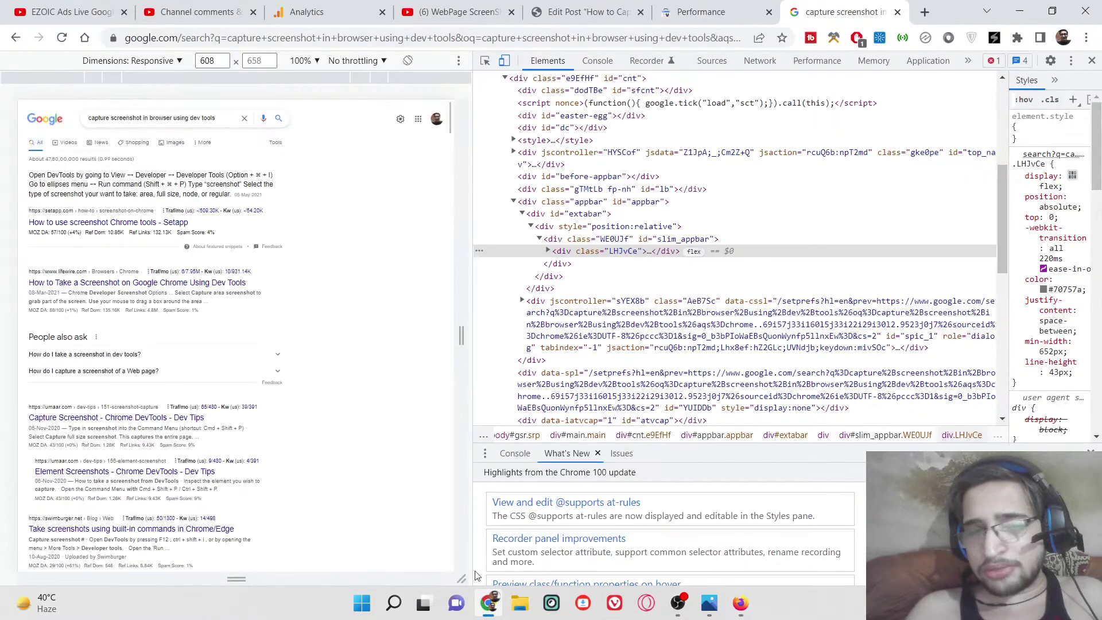
click(1071, 61)
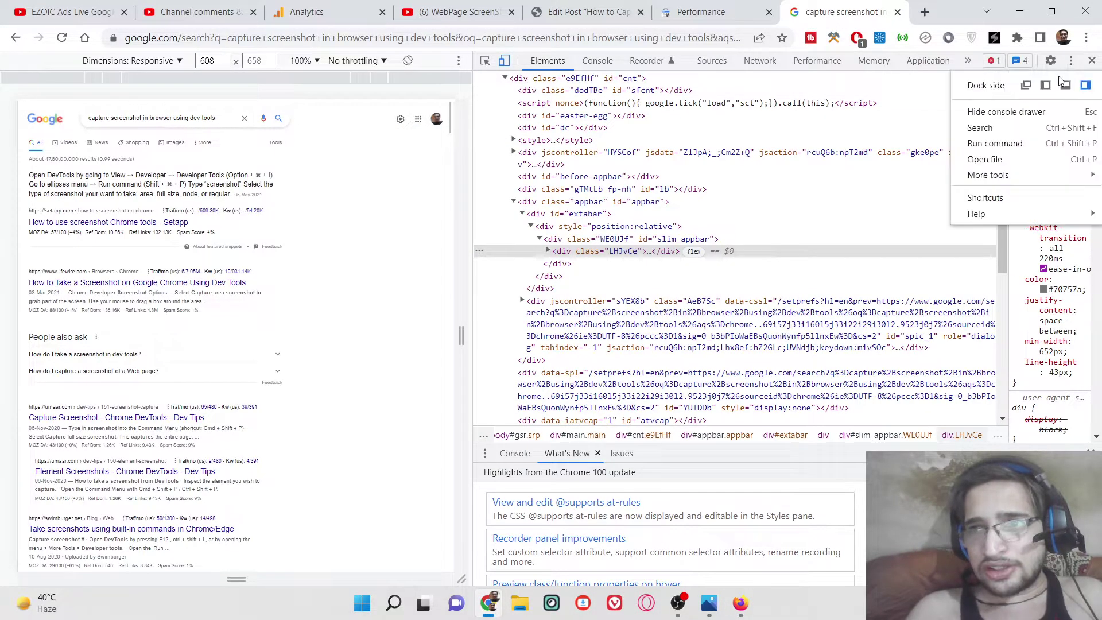
click(1025, 143)
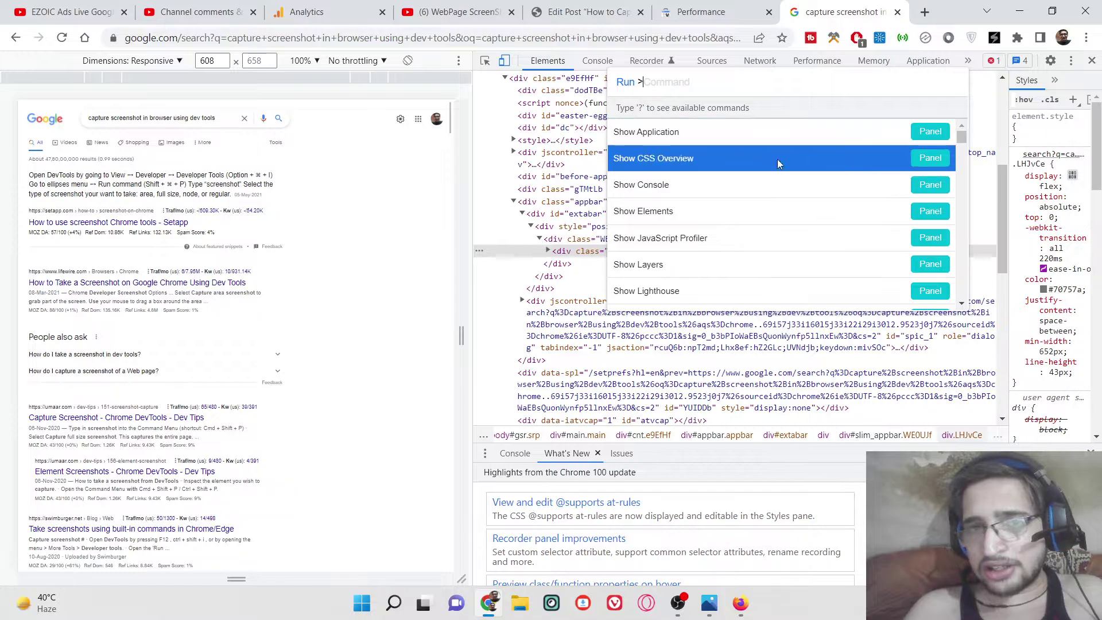
key(Down)
key(Down)
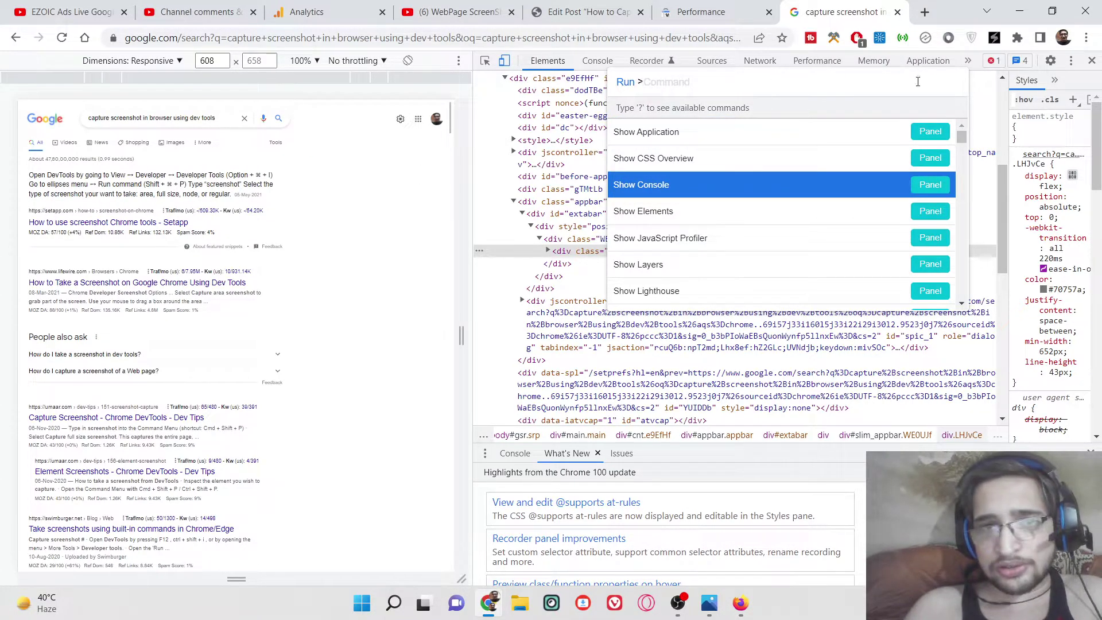
key(Escape)
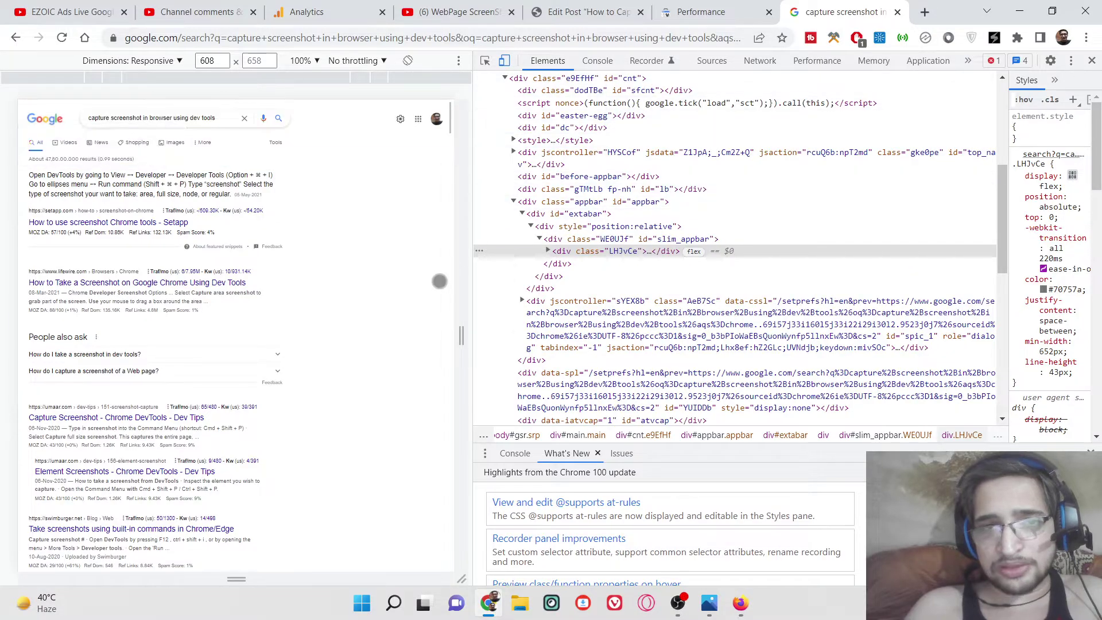
Step: Close the developer tools on the Google search results page and switch to the OBS window
click(1091, 60)
scroll(503, 237, down, 7)
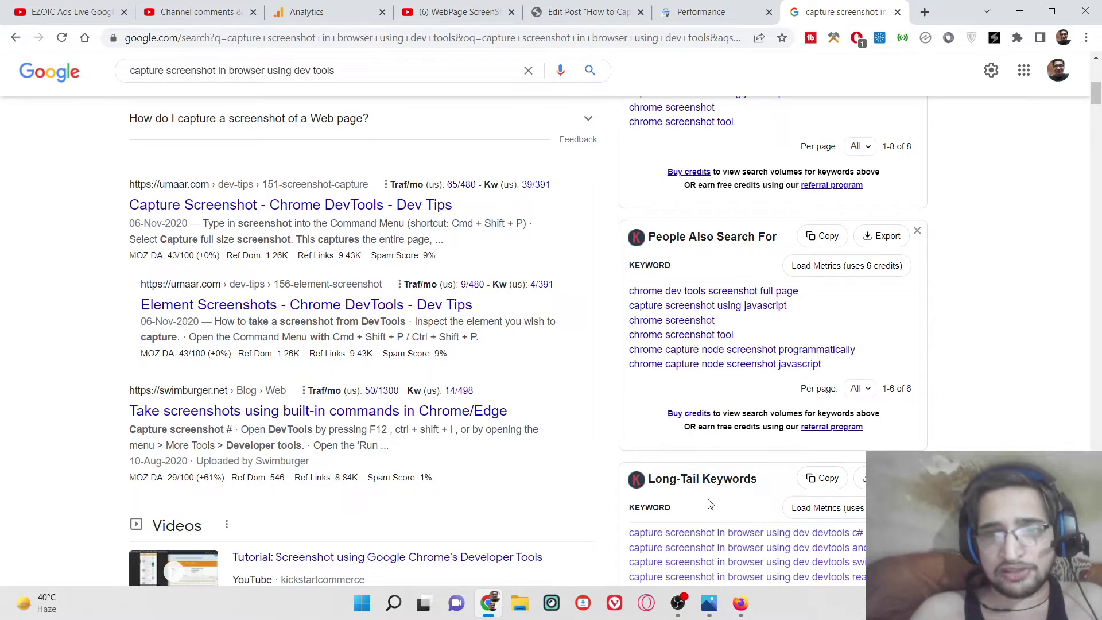
click(678, 602)
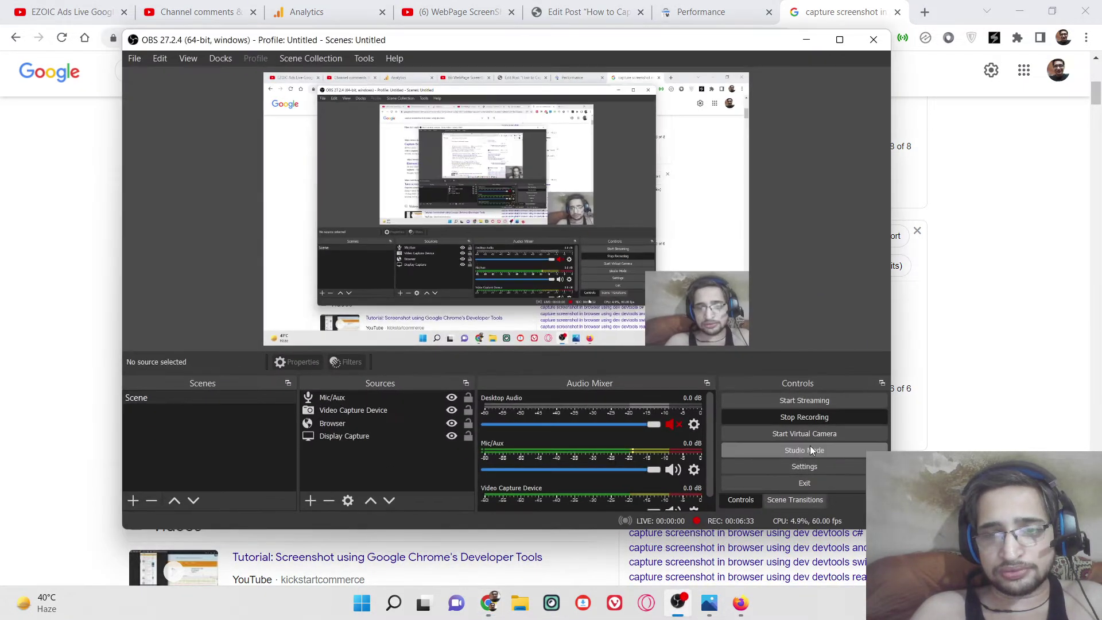